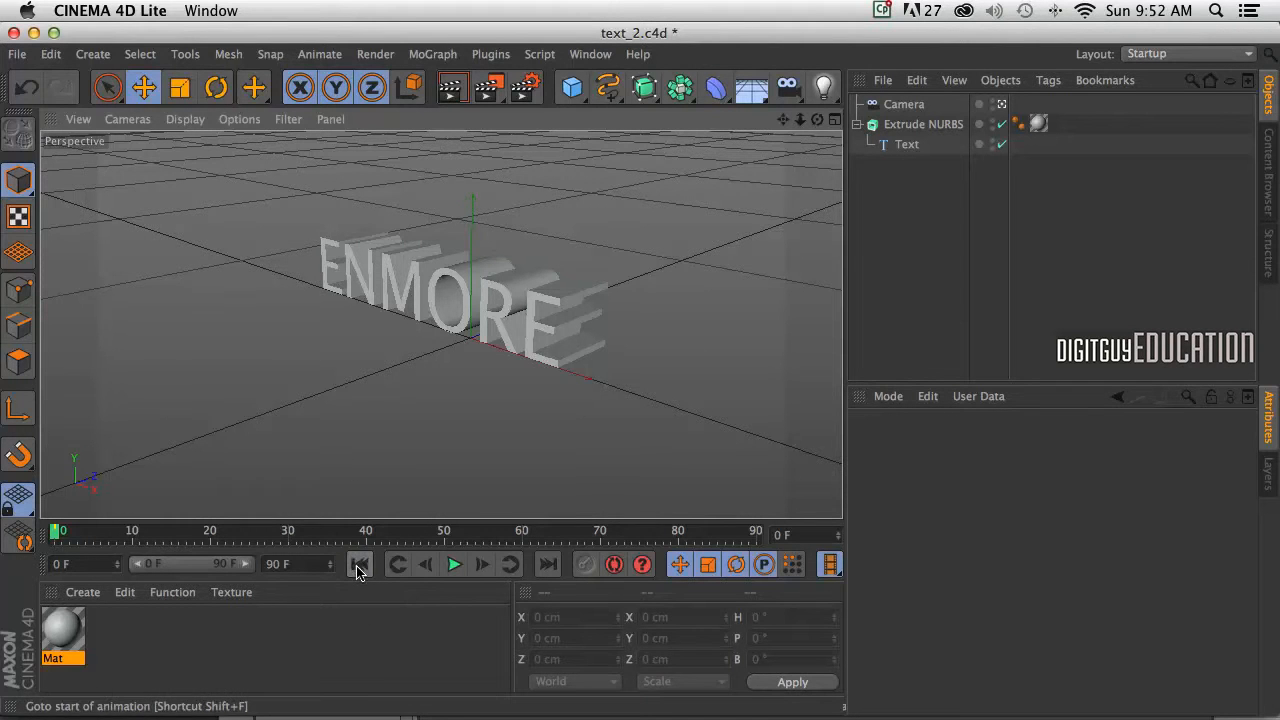
Play the existing camera animation and return the timeline to frame 0.
click(451, 565)
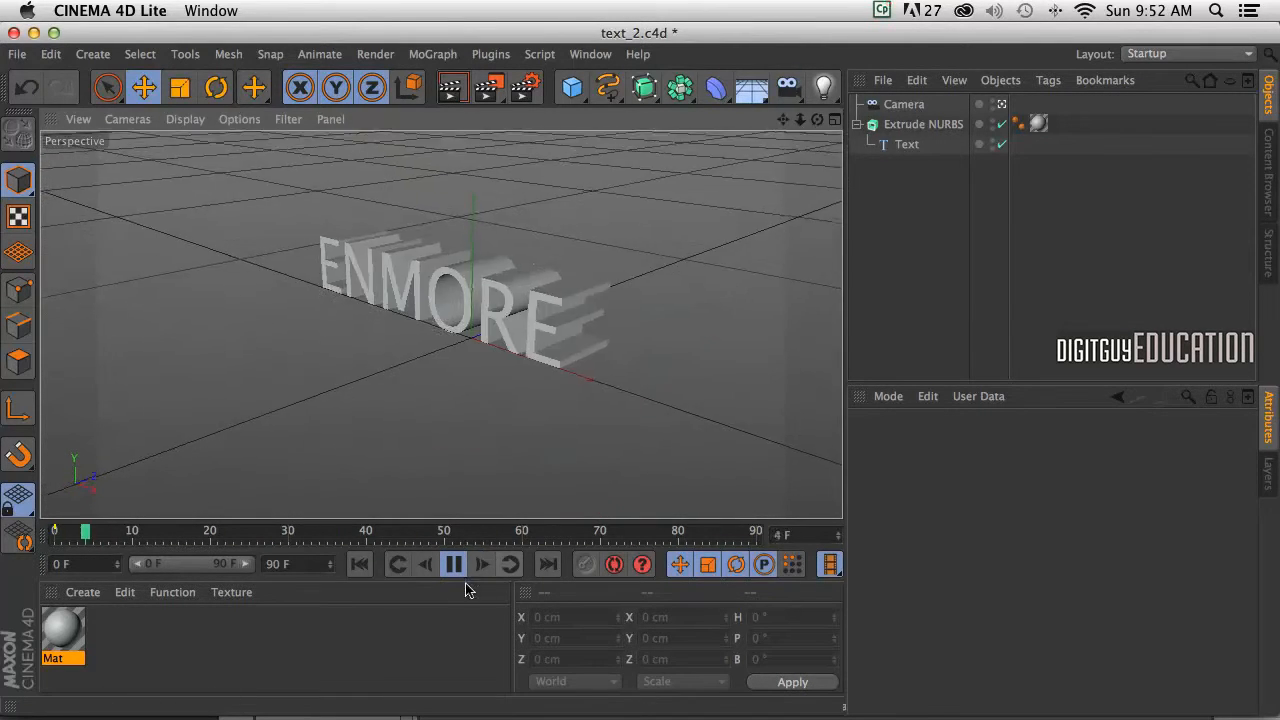
click(453, 564)
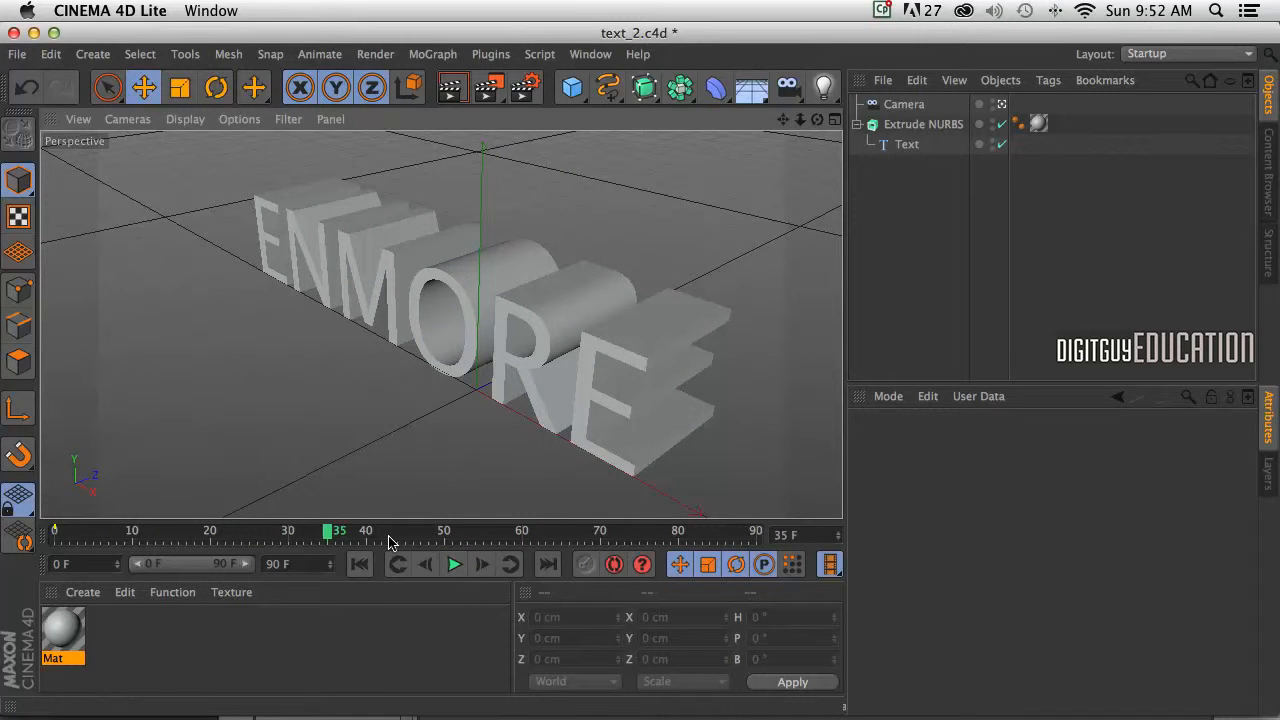
drag(327, 532, 55, 532)
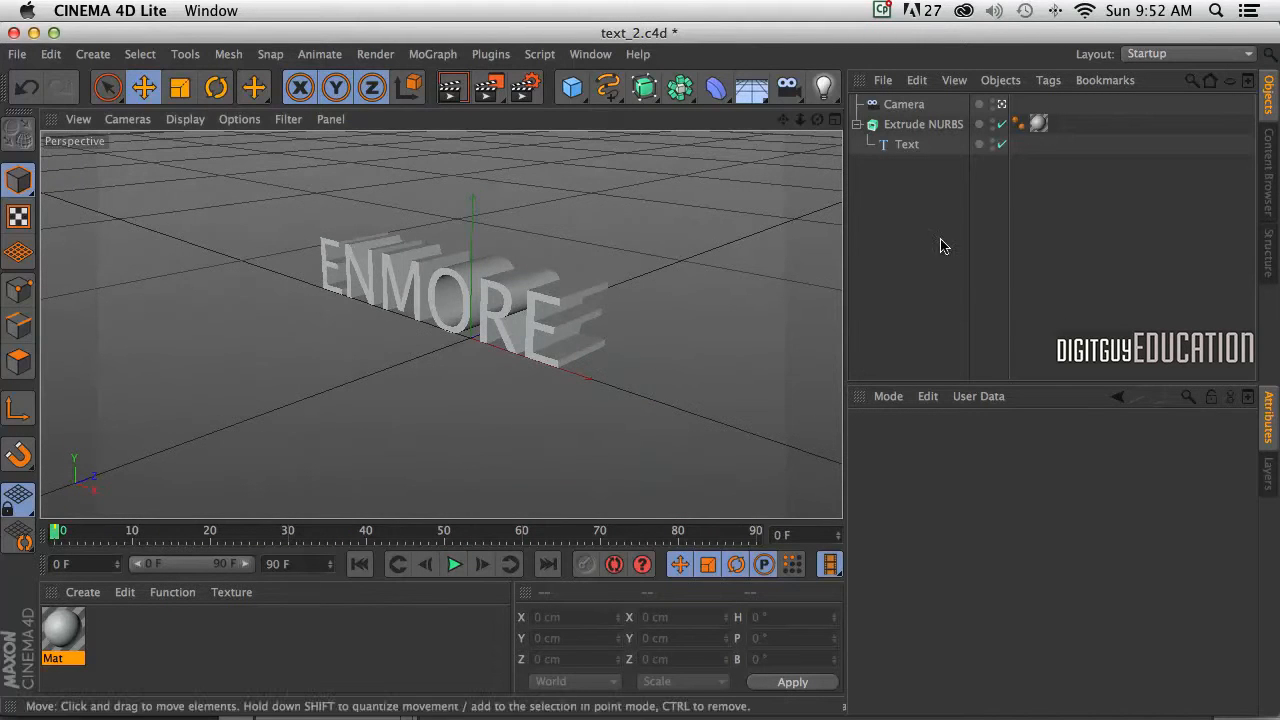
Inspect the Camera, Extrude NURBS and Text objects, and preview-render the unlit scene in the viewport.
click(903, 105)
click(910, 125)
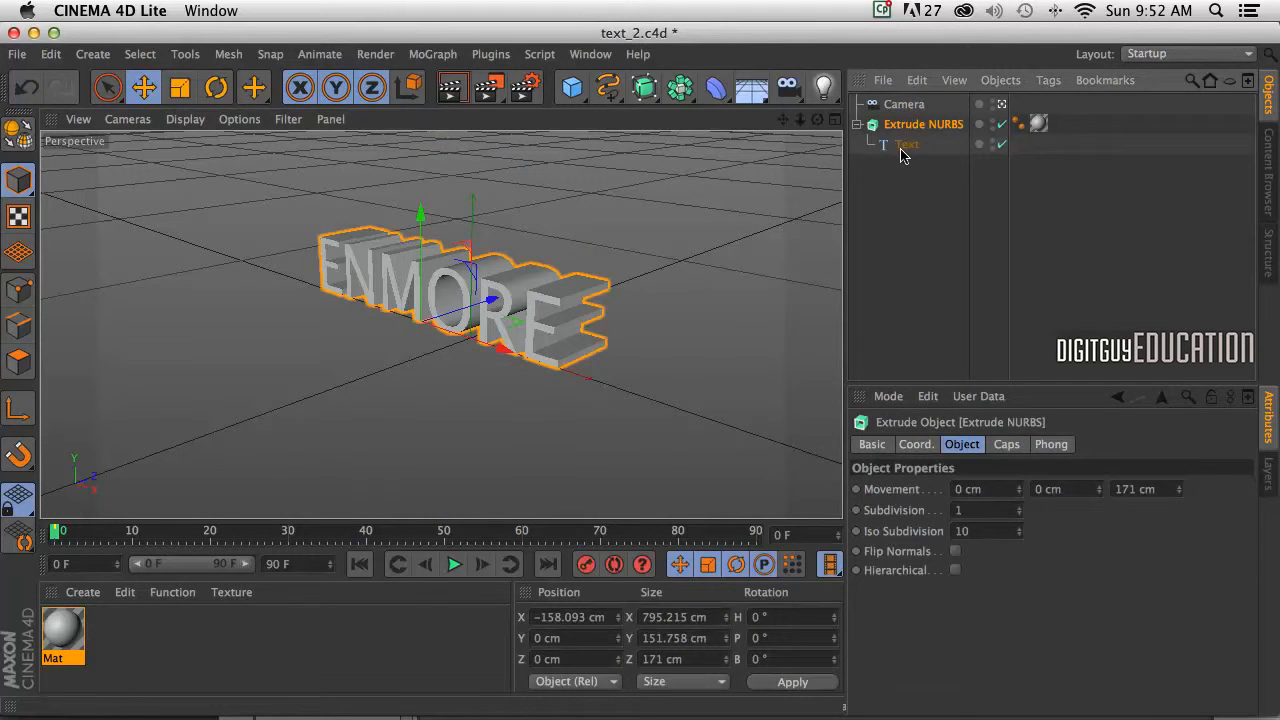
click(908, 146)
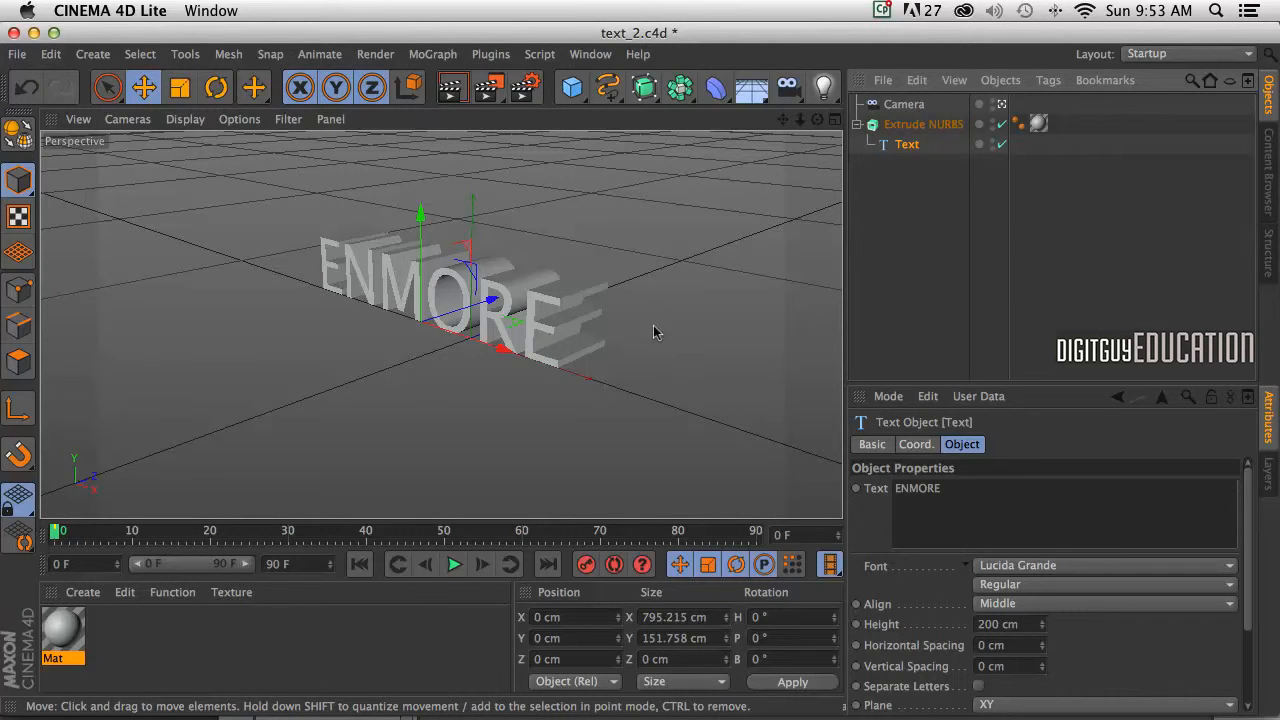
click(675, 350)
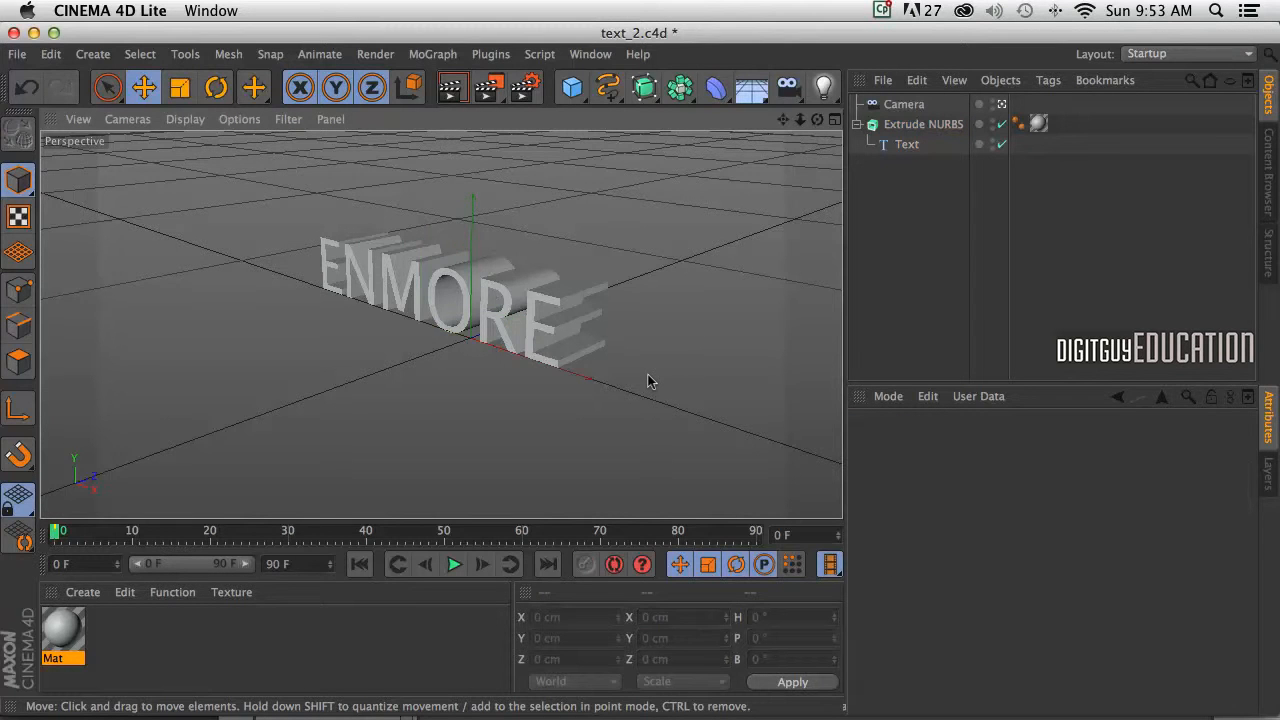
key(super+r)
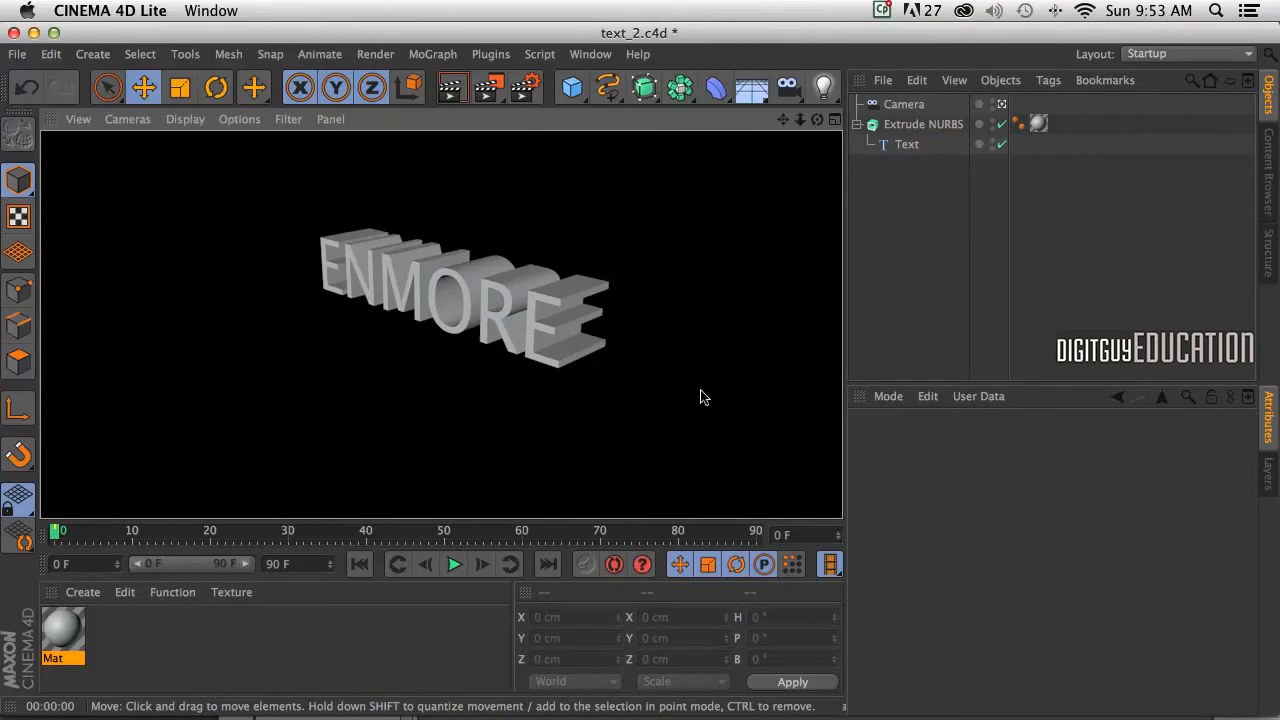
click(696, 397)
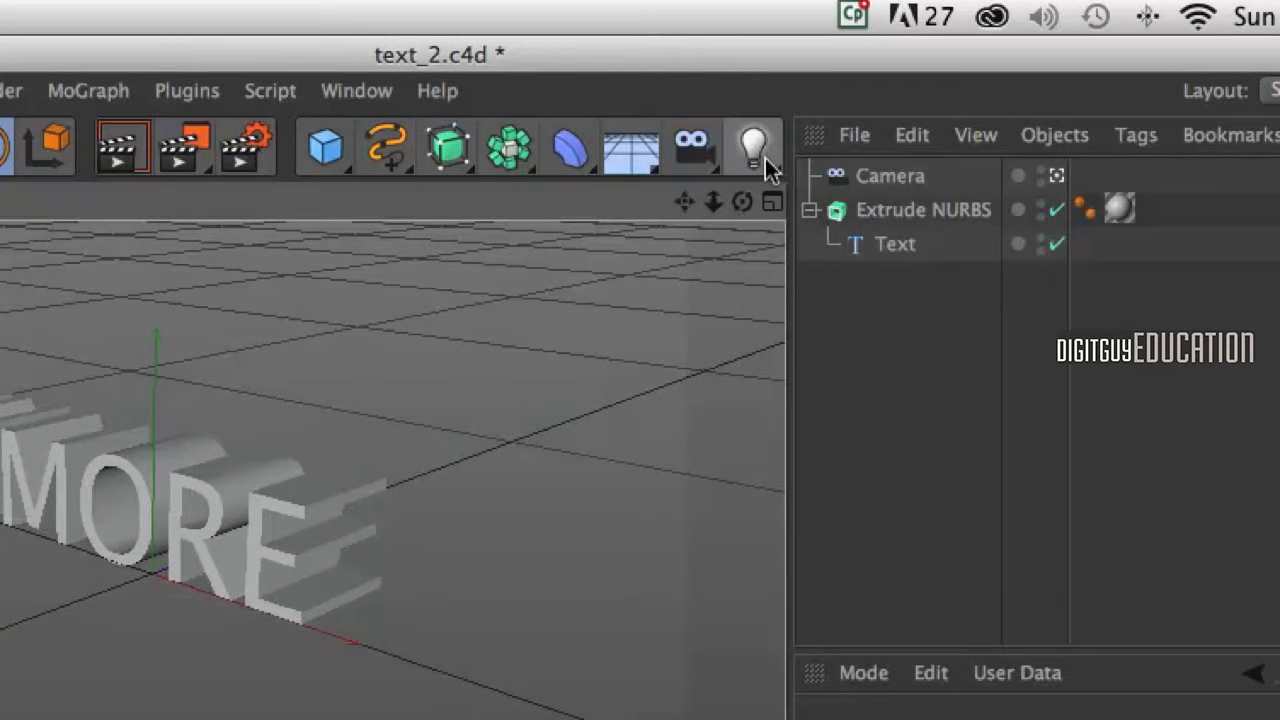
Add a standard light and raise it above the ENMORE text to a Y position of about 484 cm.
click(833, 94)
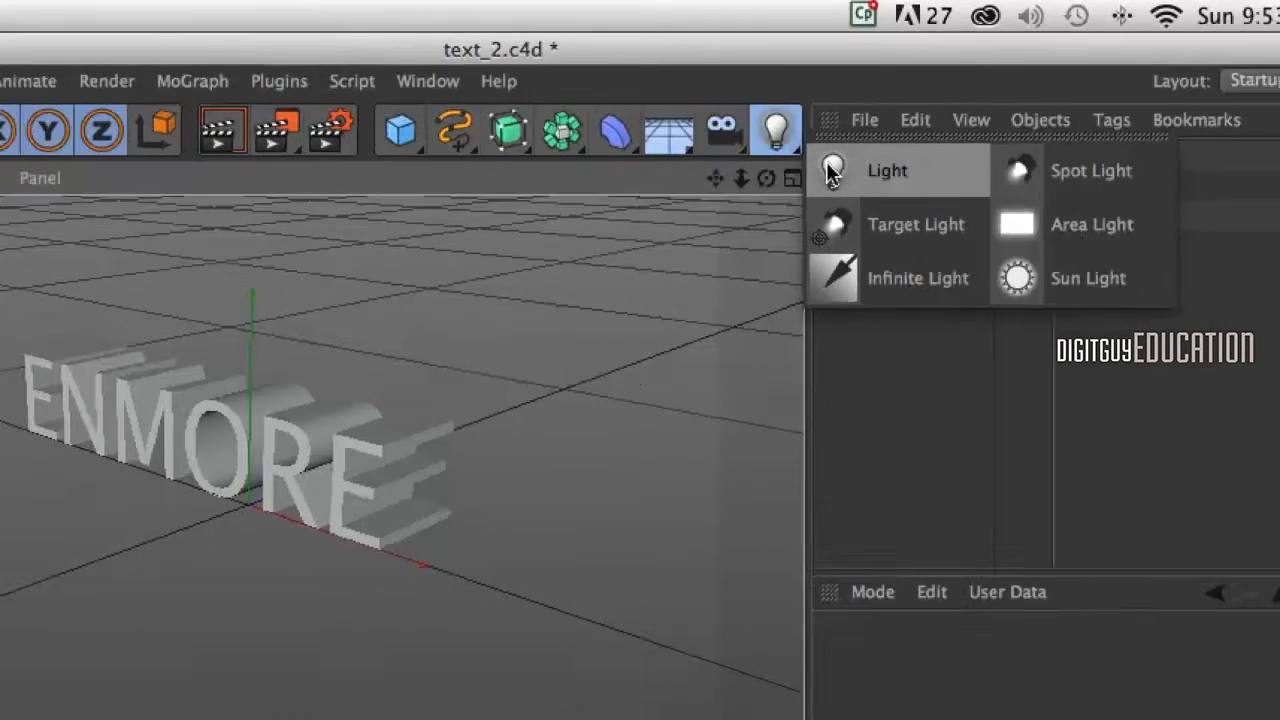
click(817, 195)
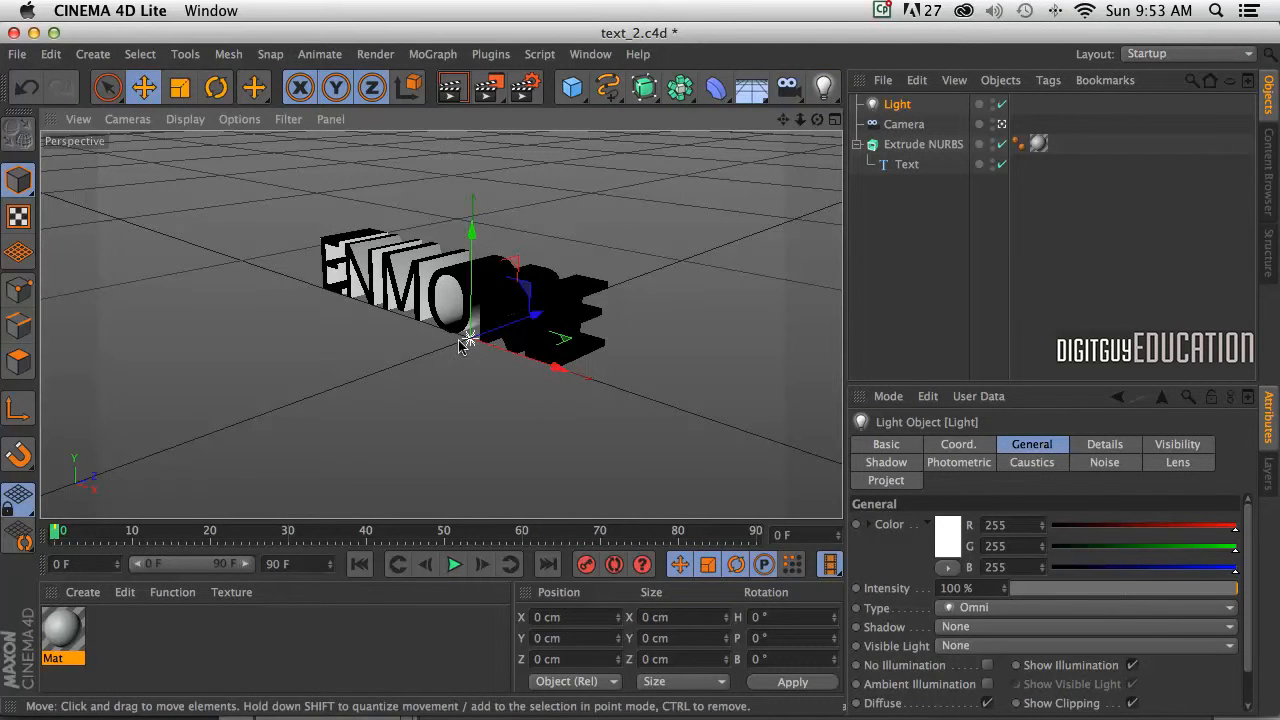
drag(470, 238, 634, 363)
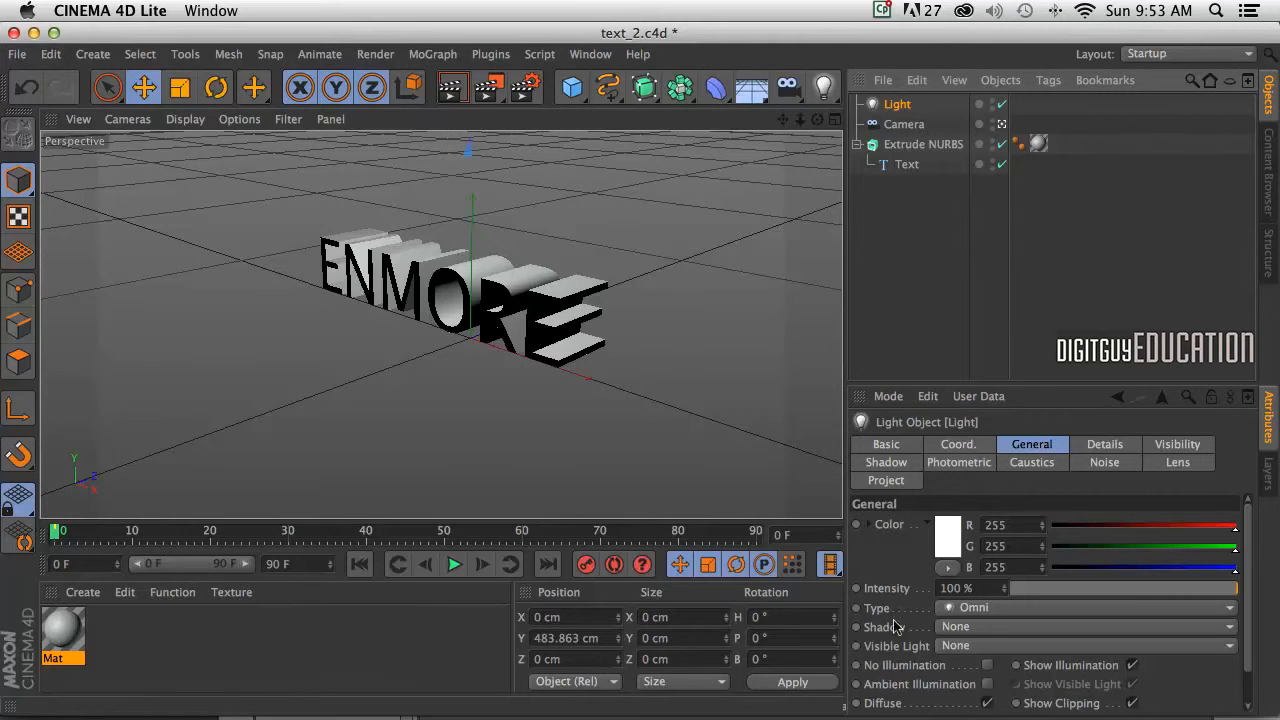
Set the overhead light's intensity to 79% and preview-render the view.
click(962, 444)
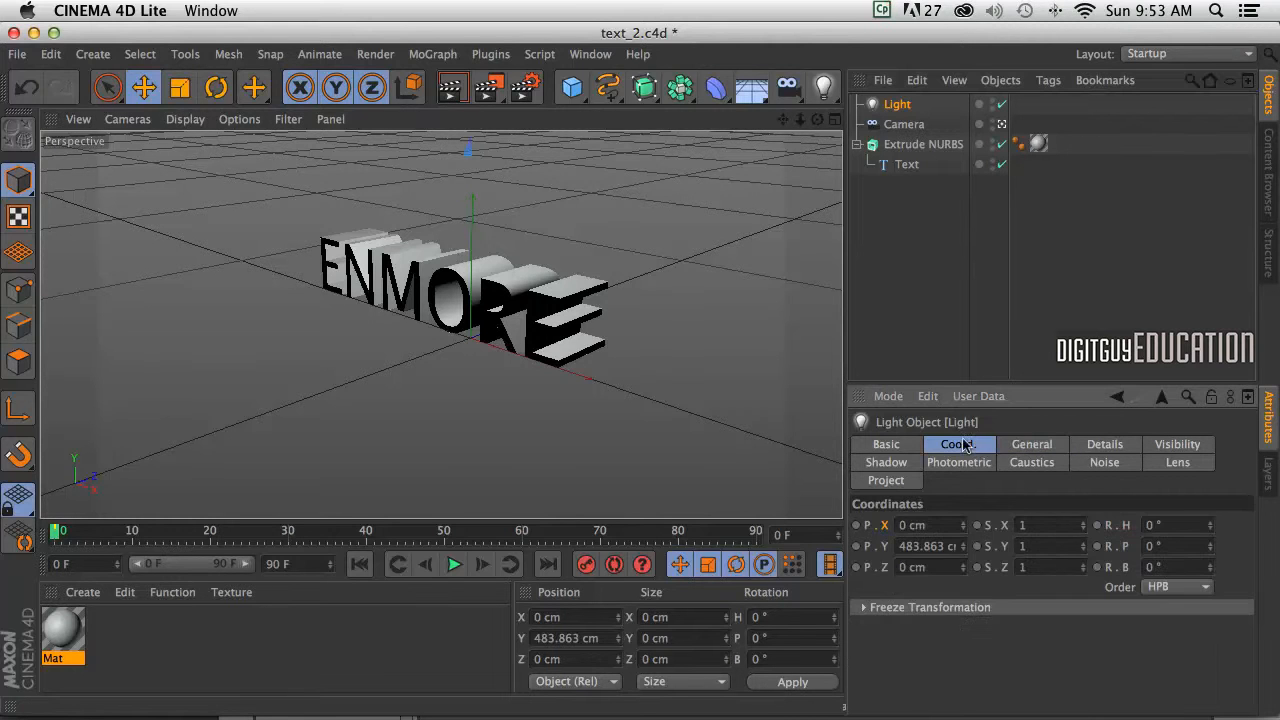
click(1022, 445)
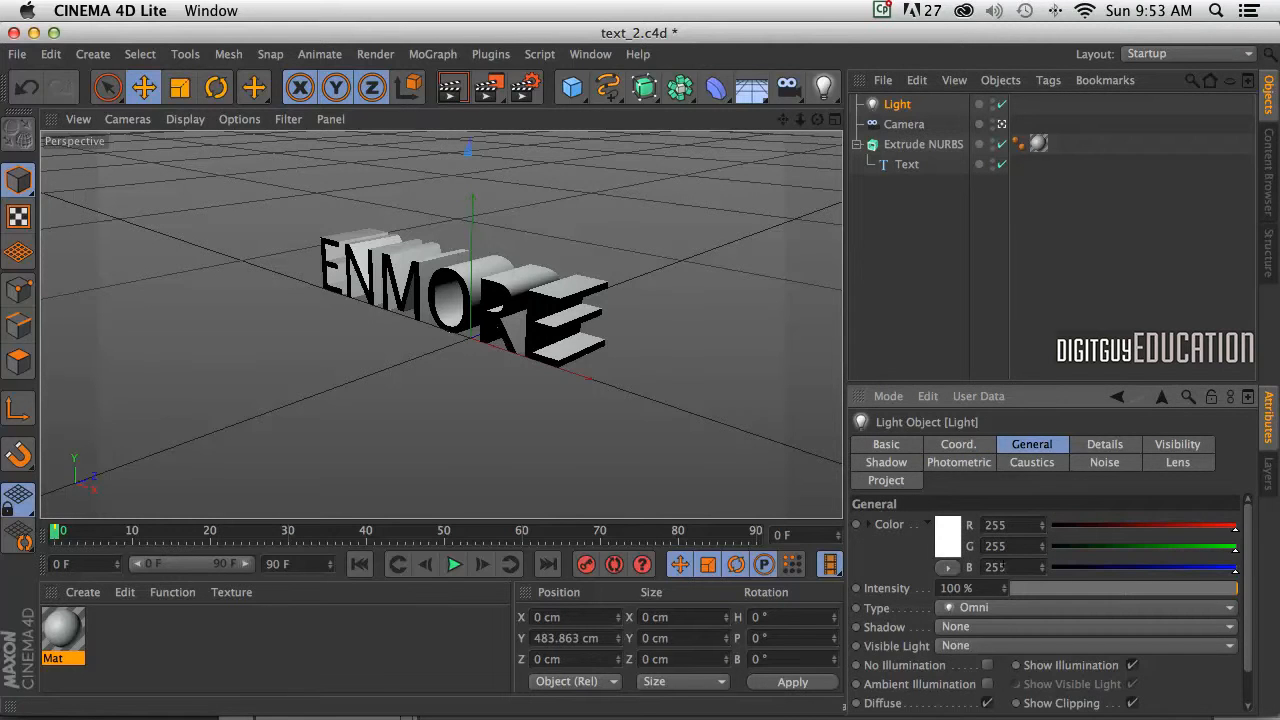
drag(1003, 589, 1002, 588)
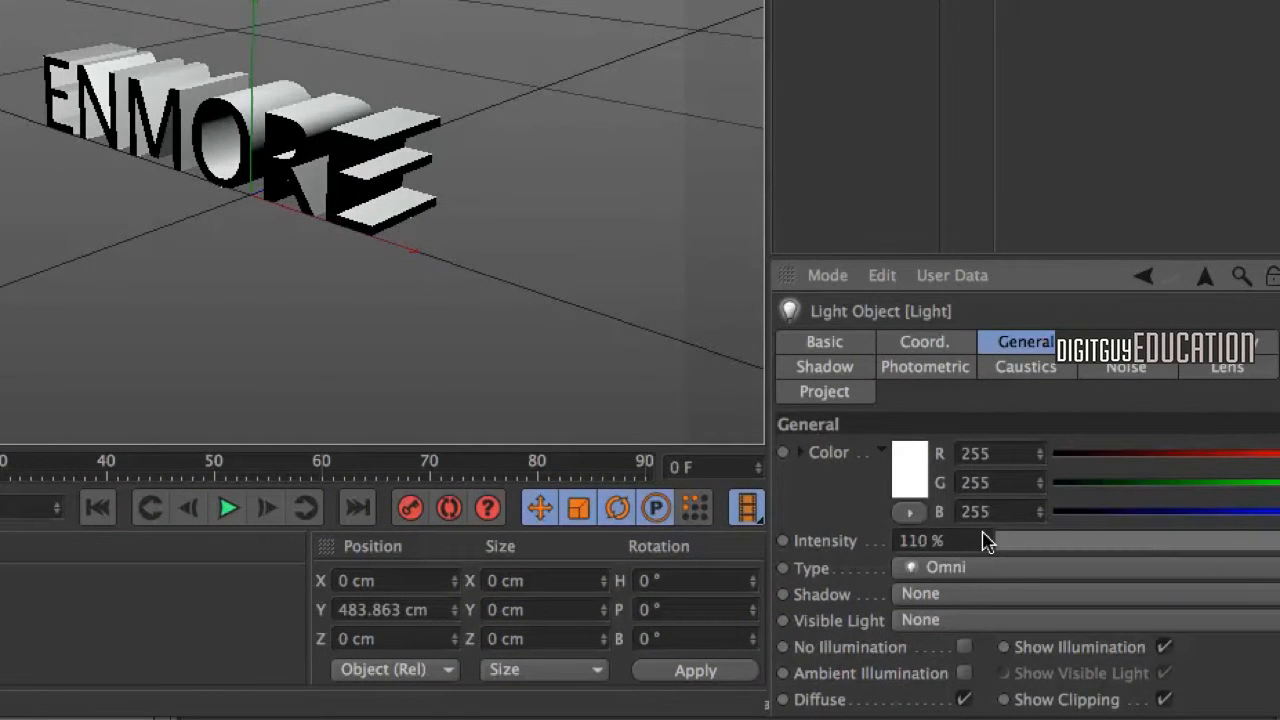
drag(985, 540, 983, 545)
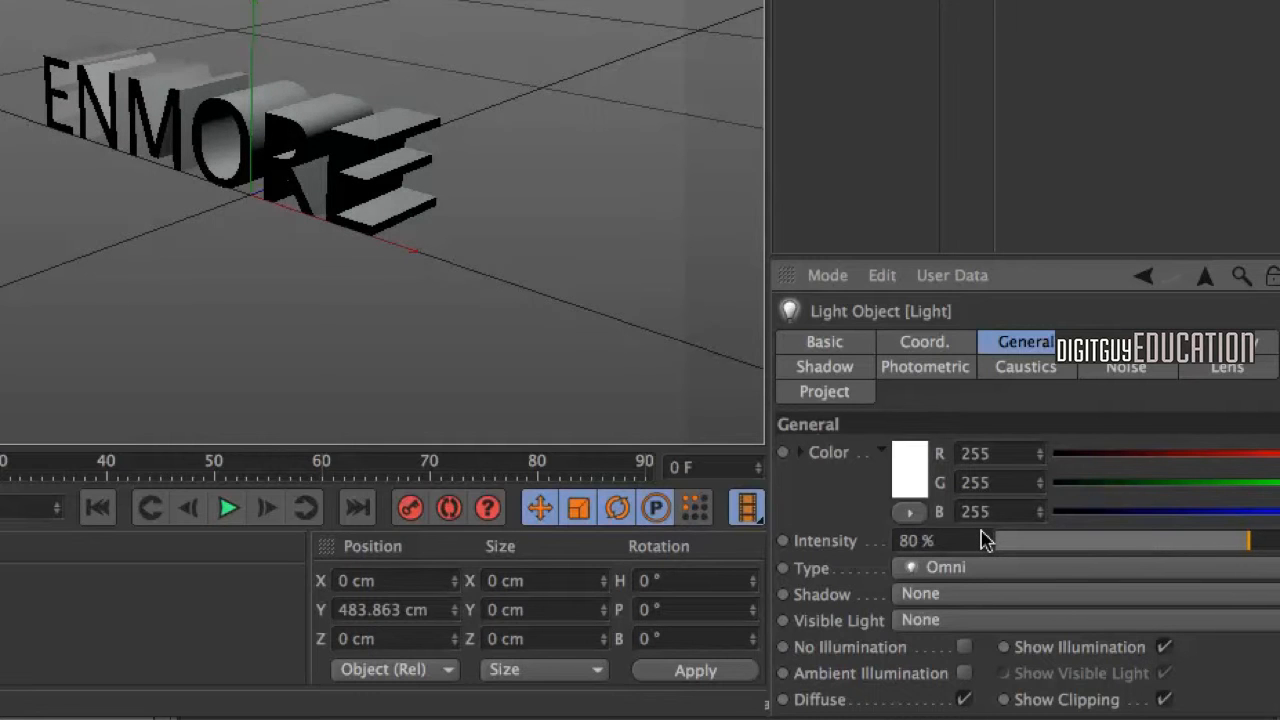
click(1241, 542)
drag(1240, 543, 1244, 540)
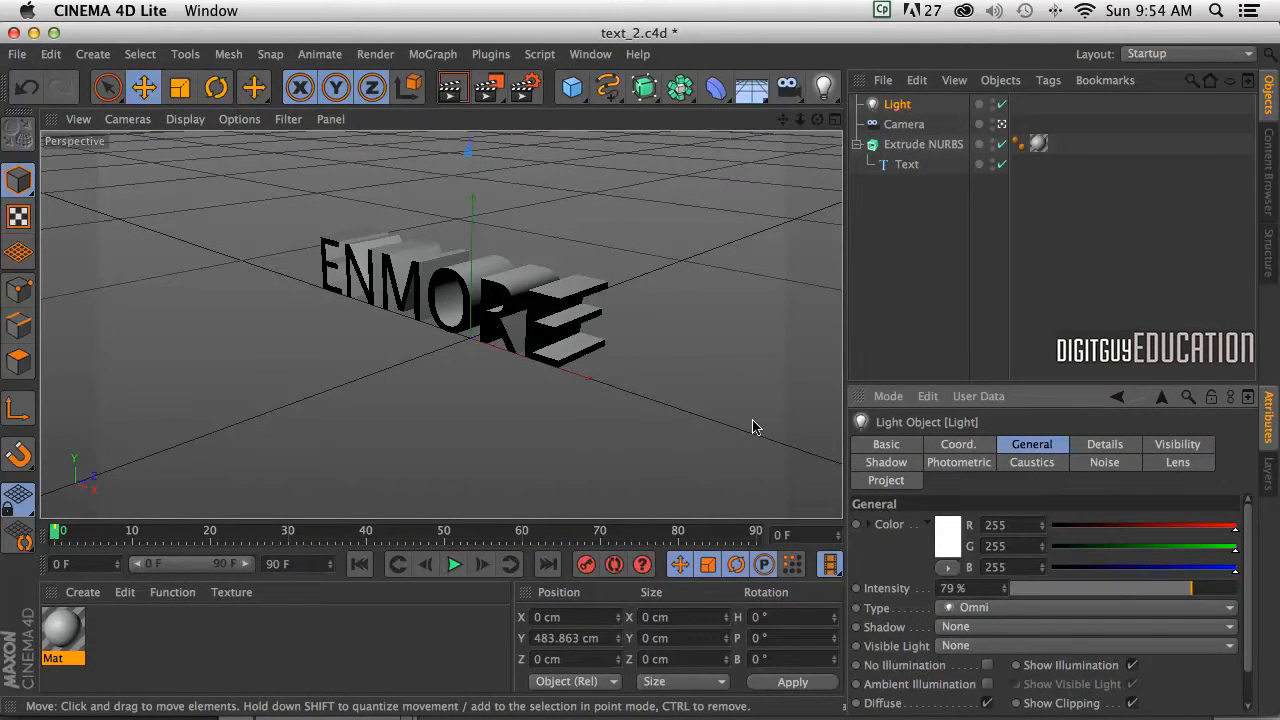
key(super+r)
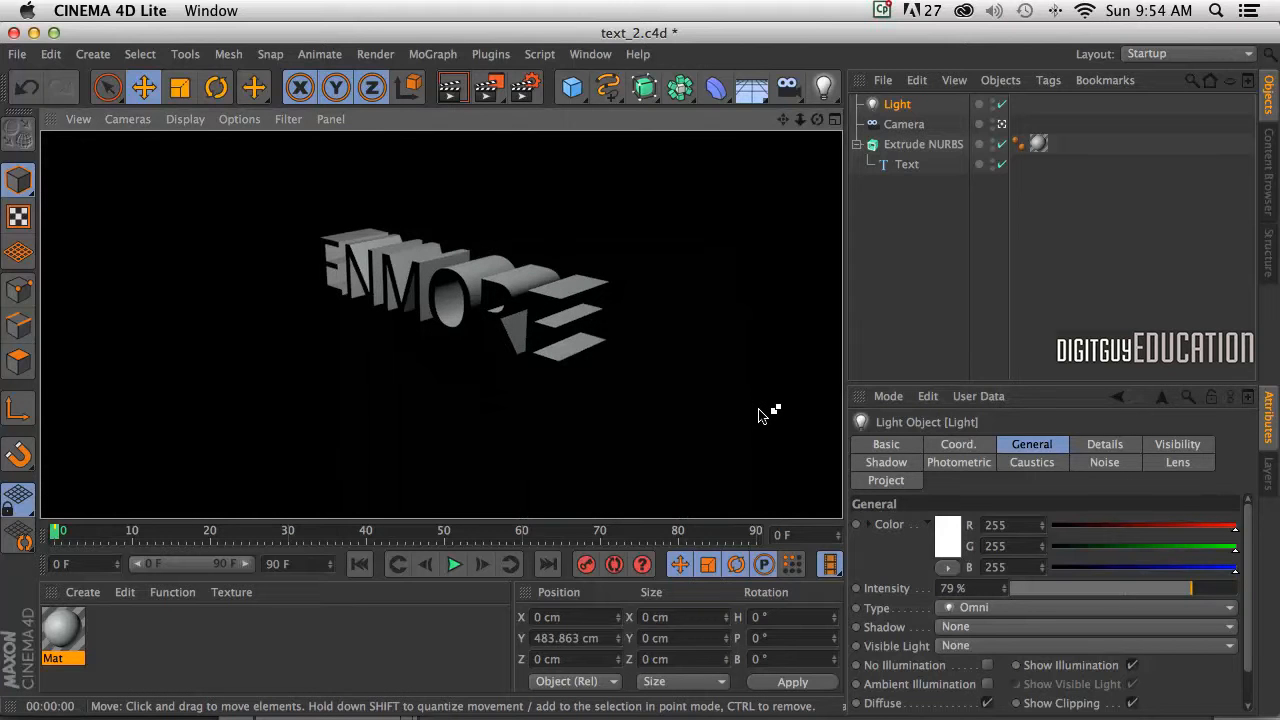
click(688, 413)
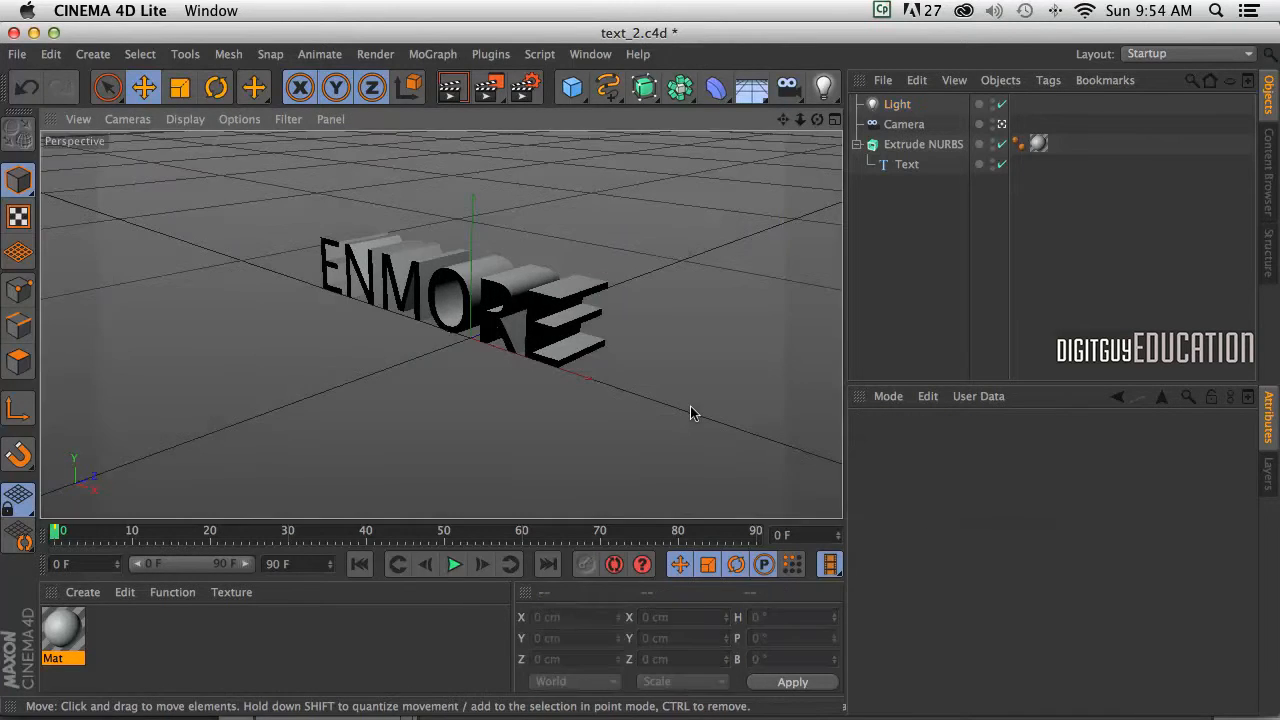
Add a spot light and move it in front of the text to a Z position of about -741 cm.
click(830, 92)
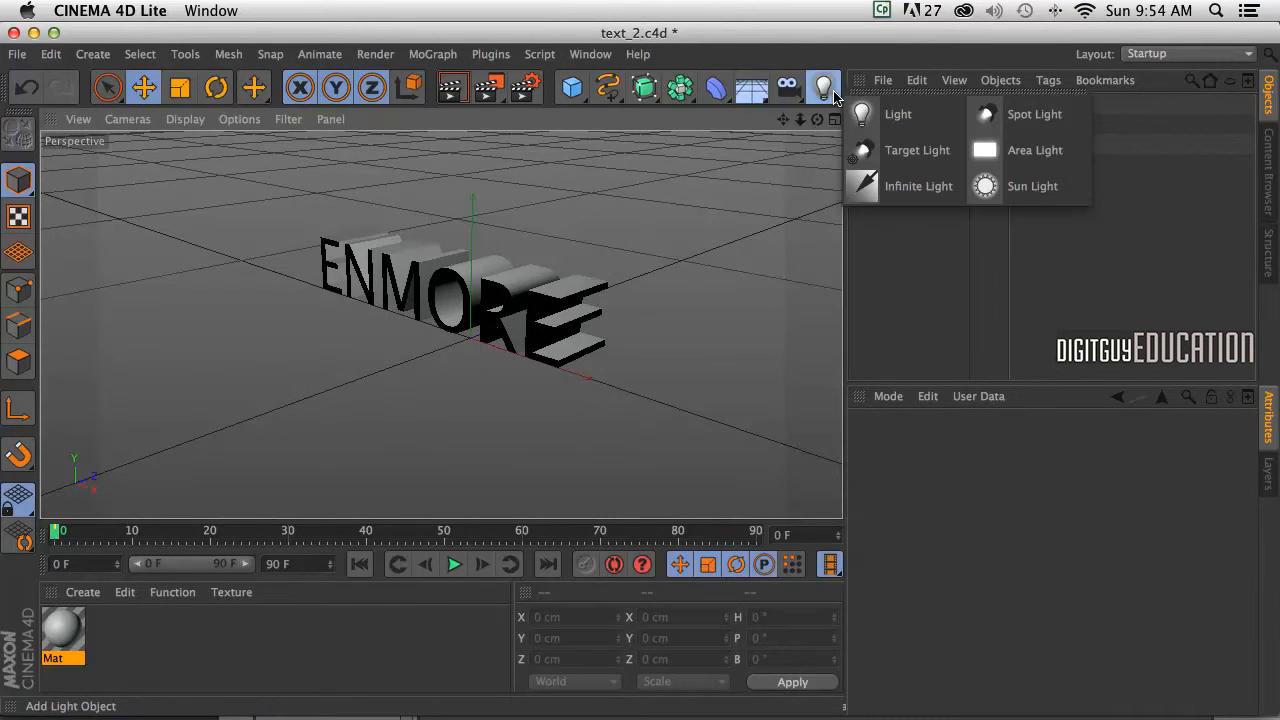
click(1020, 110)
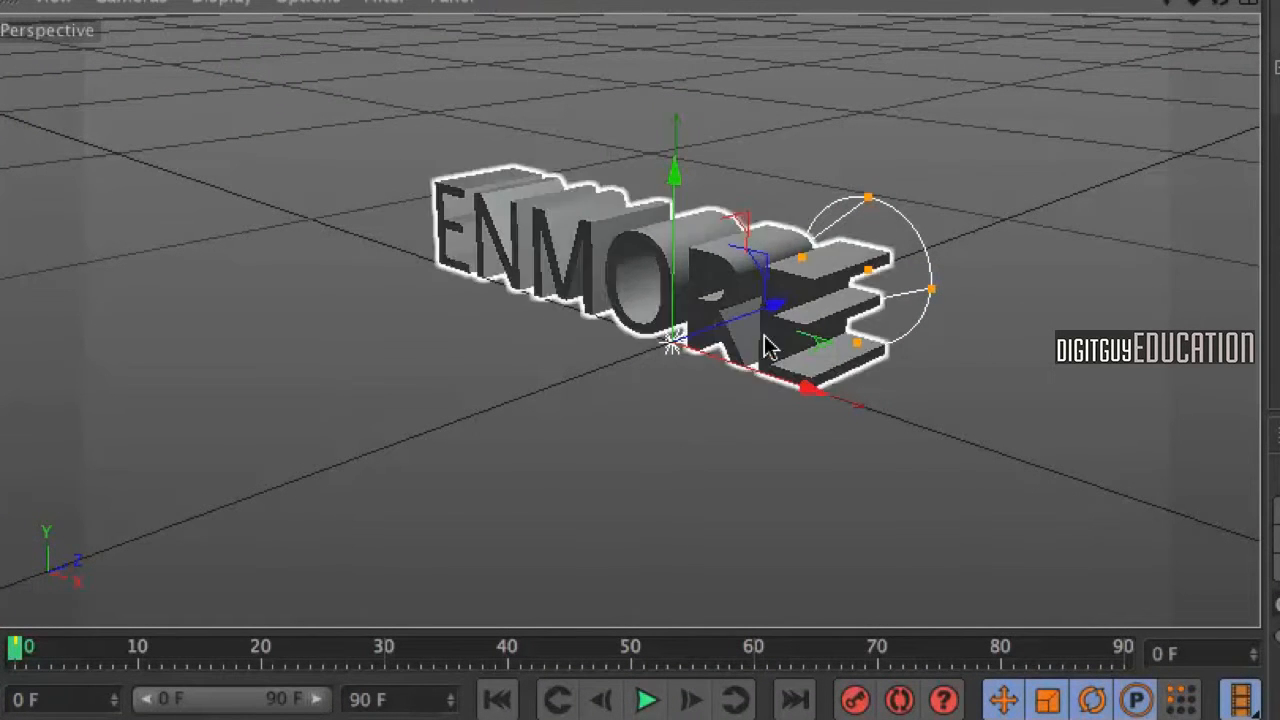
drag(773, 305, 289, 463)
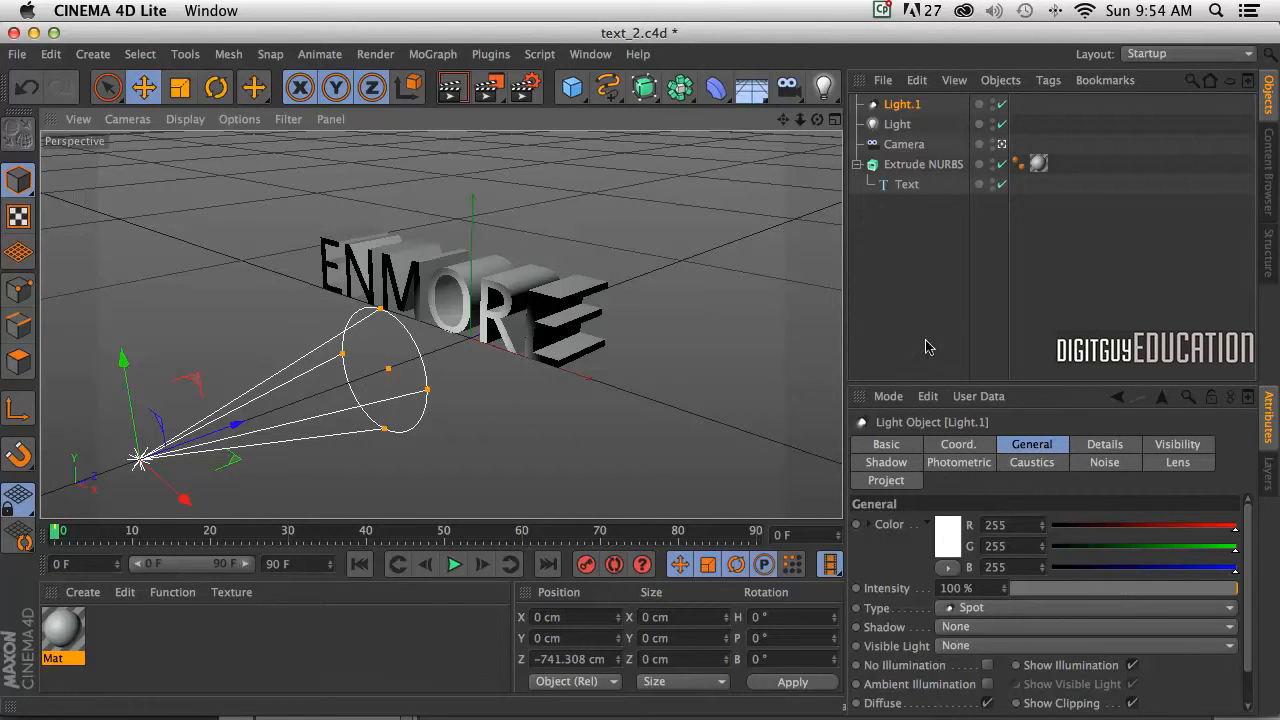
Set the spot light's color to orange with a 21° hue and RGB values 242, 84, 0.
click(945, 538)
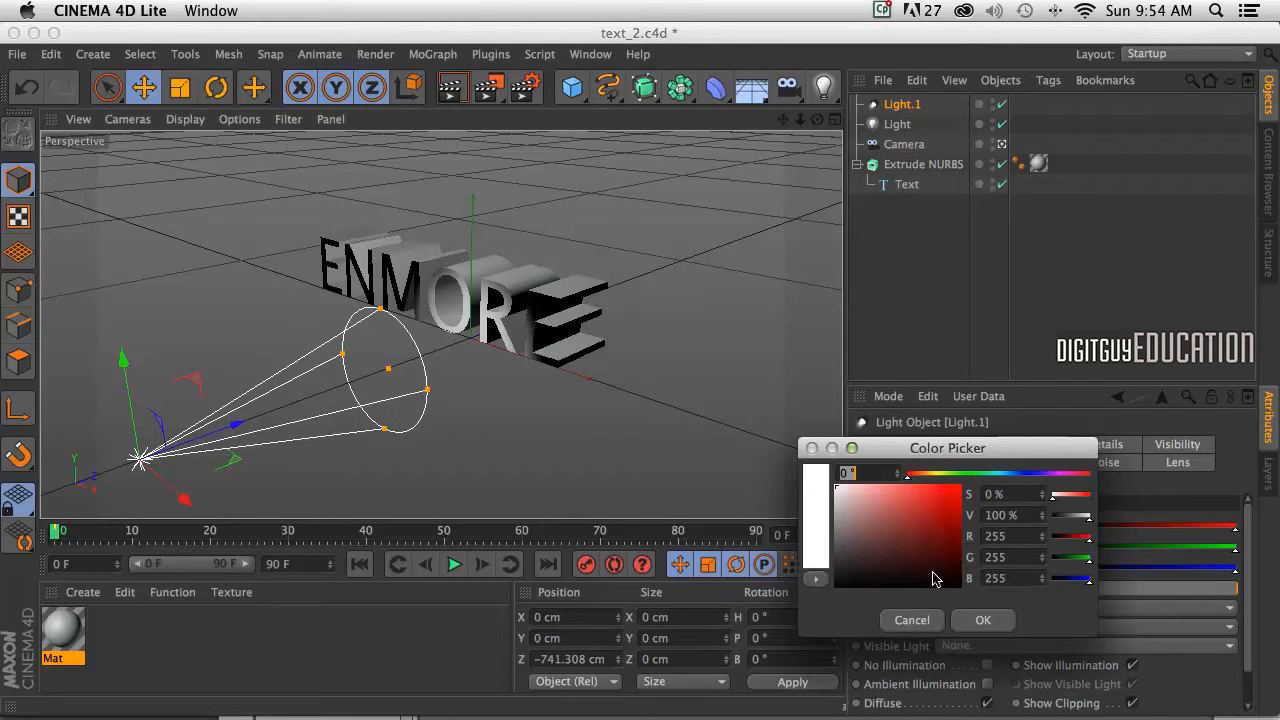
drag(914, 474, 921, 476)
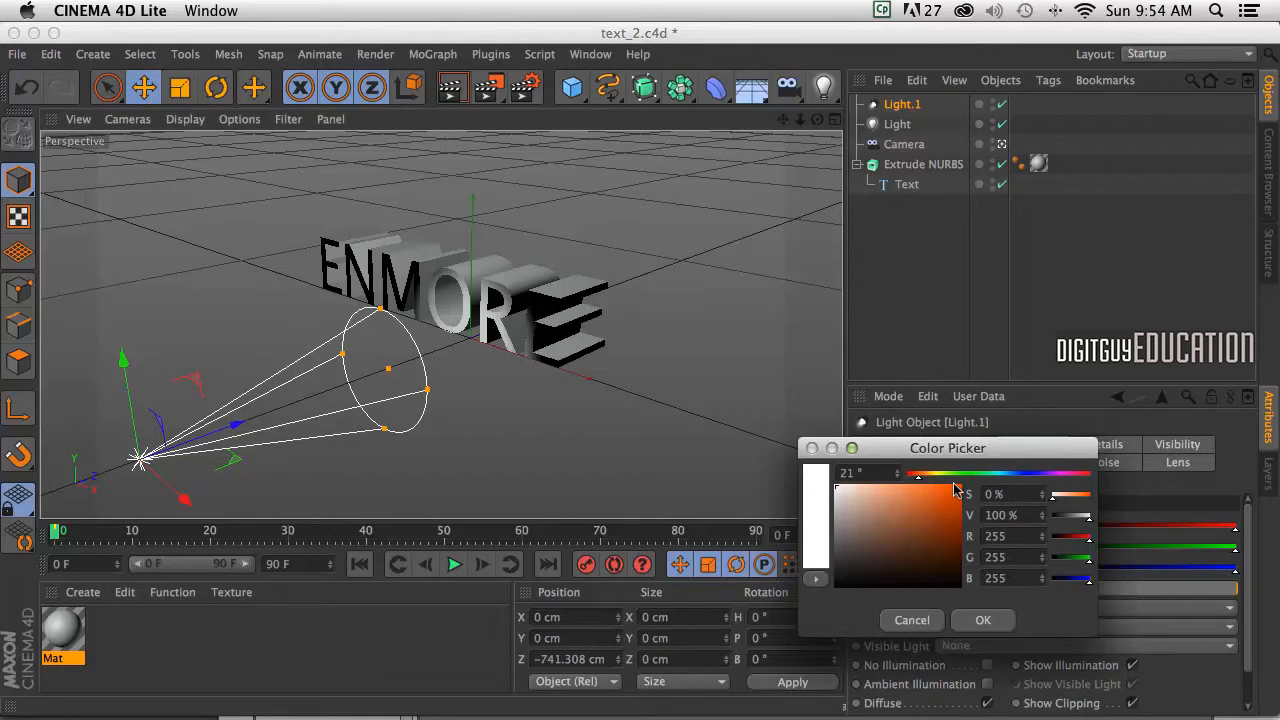
click(955, 490)
click(958, 488)
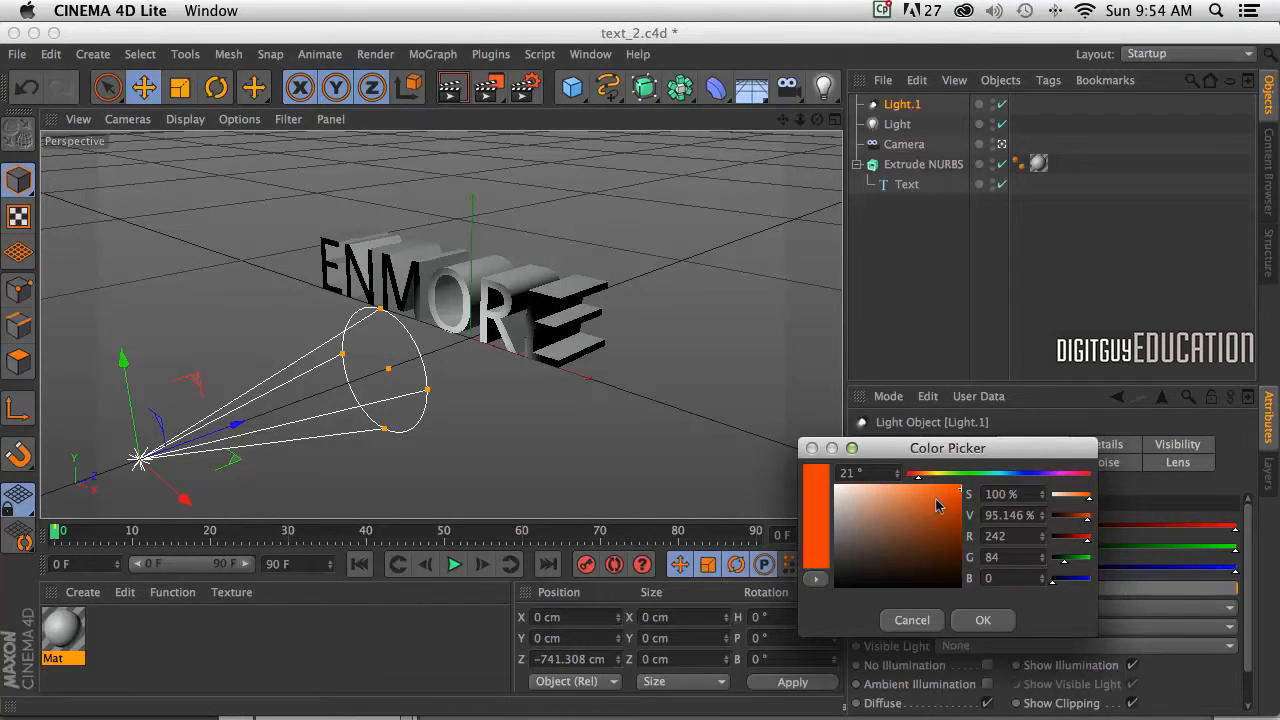
click(981, 620)
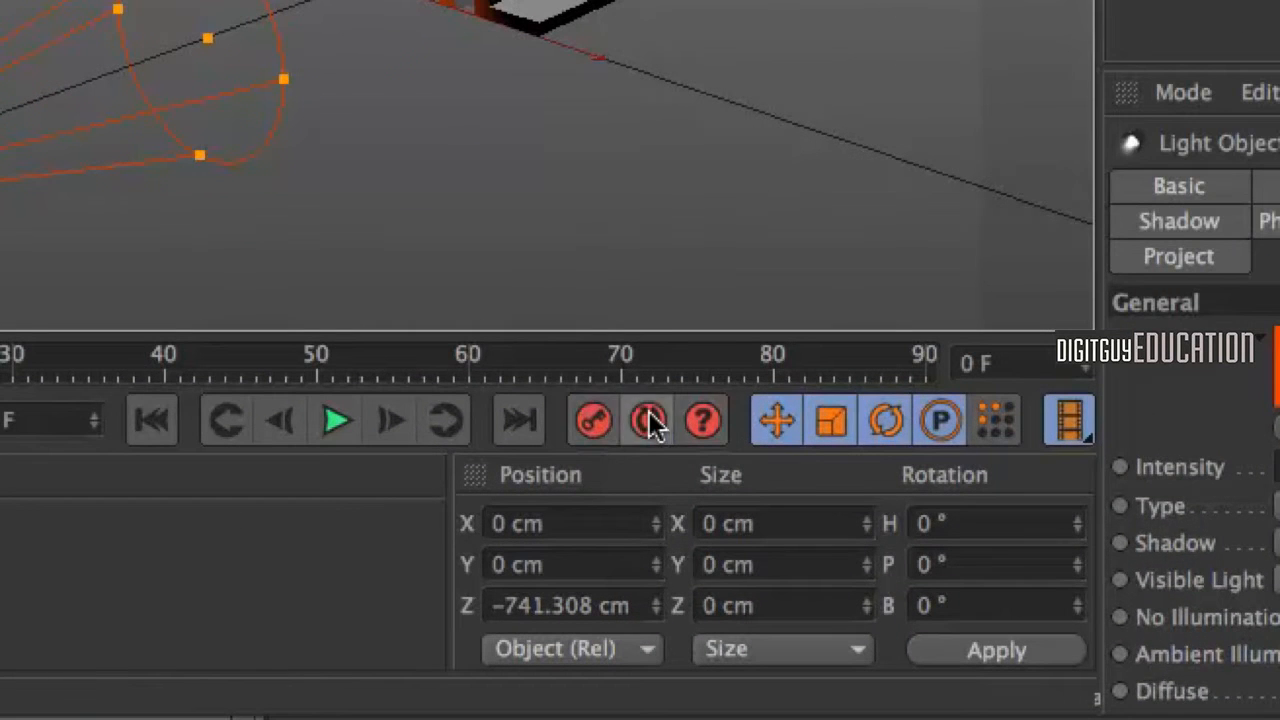
Set the spot light's X position to -507 cm and record a keyframe for it at frame 0.
click(613, 565)
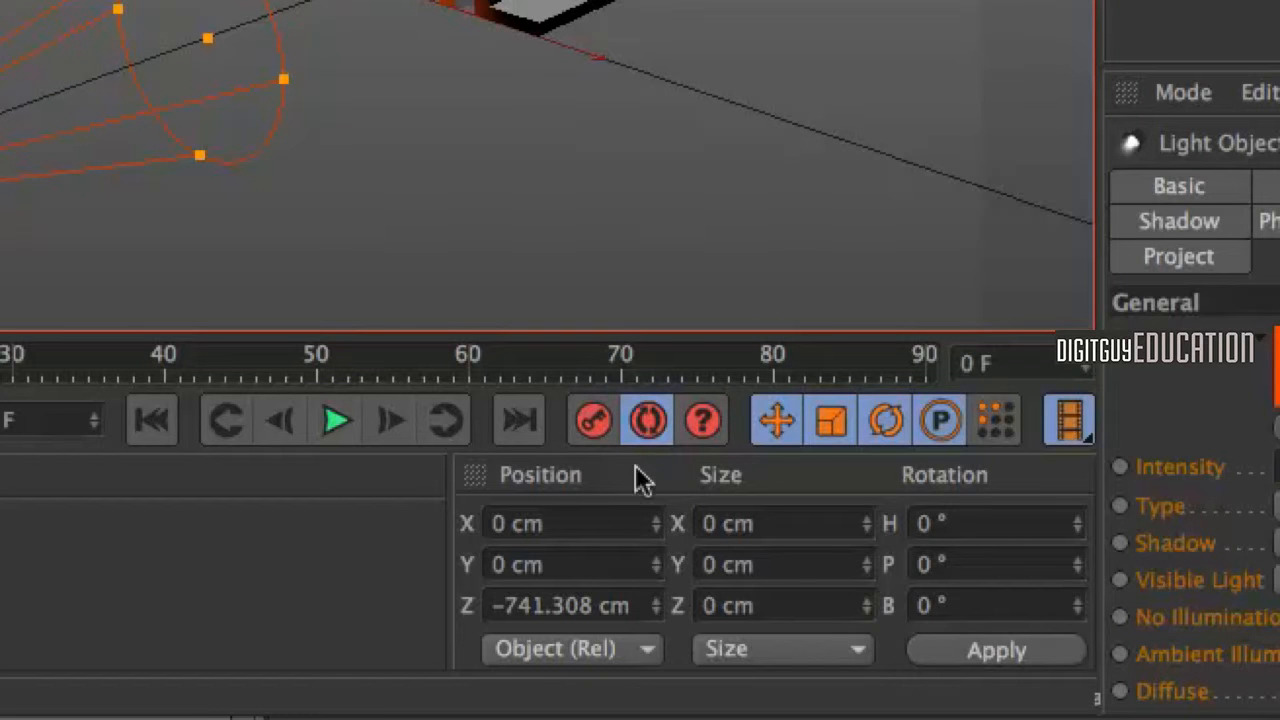
click(650, 424)
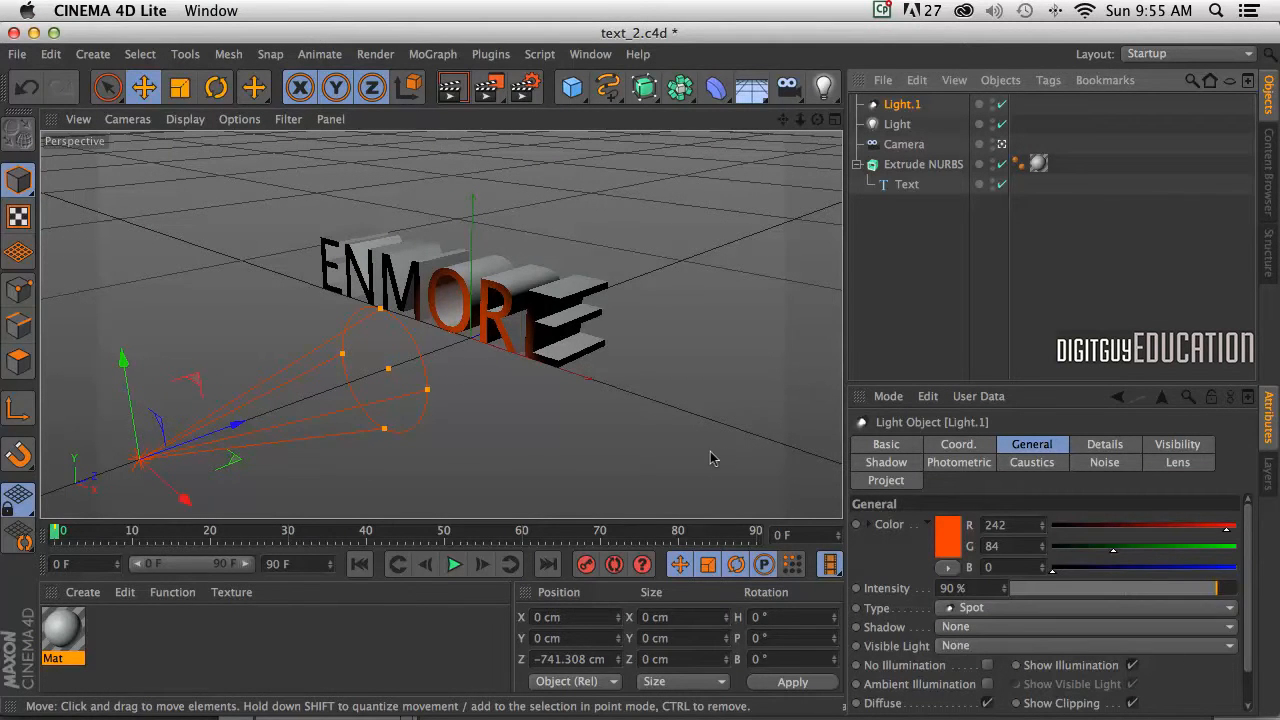
click(959, 445)
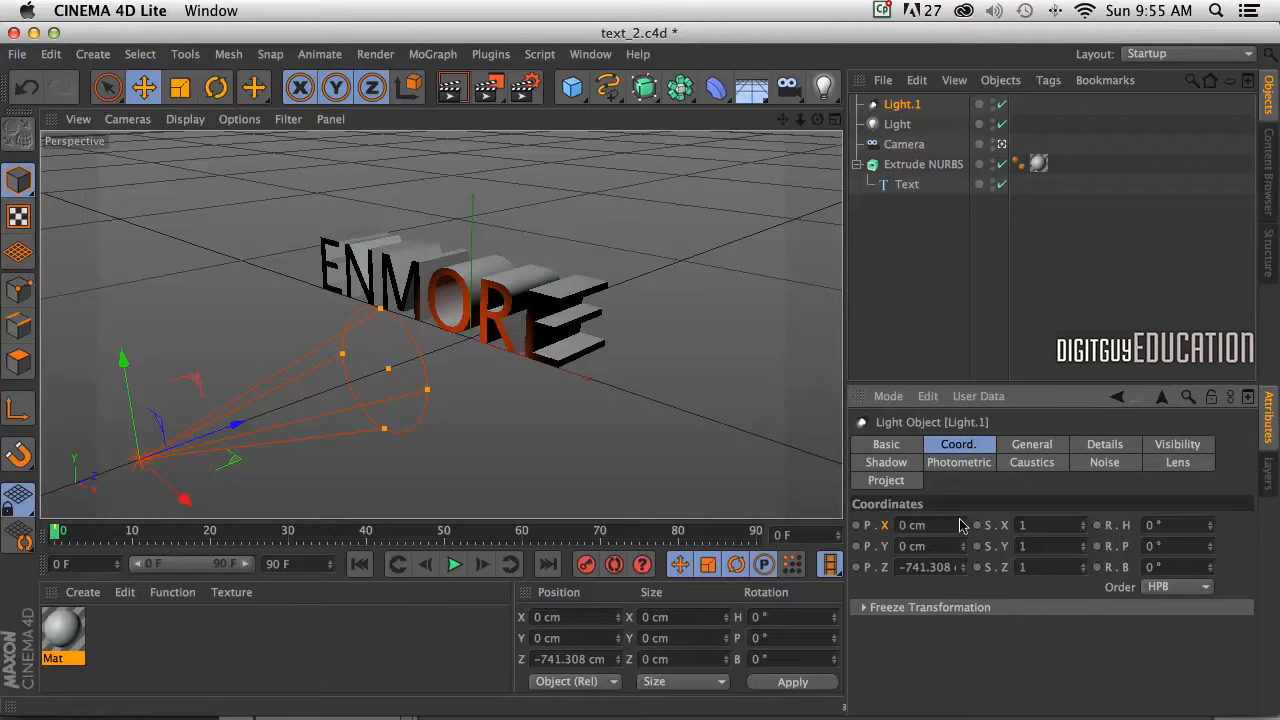
drag(960, 525, 957, 525)
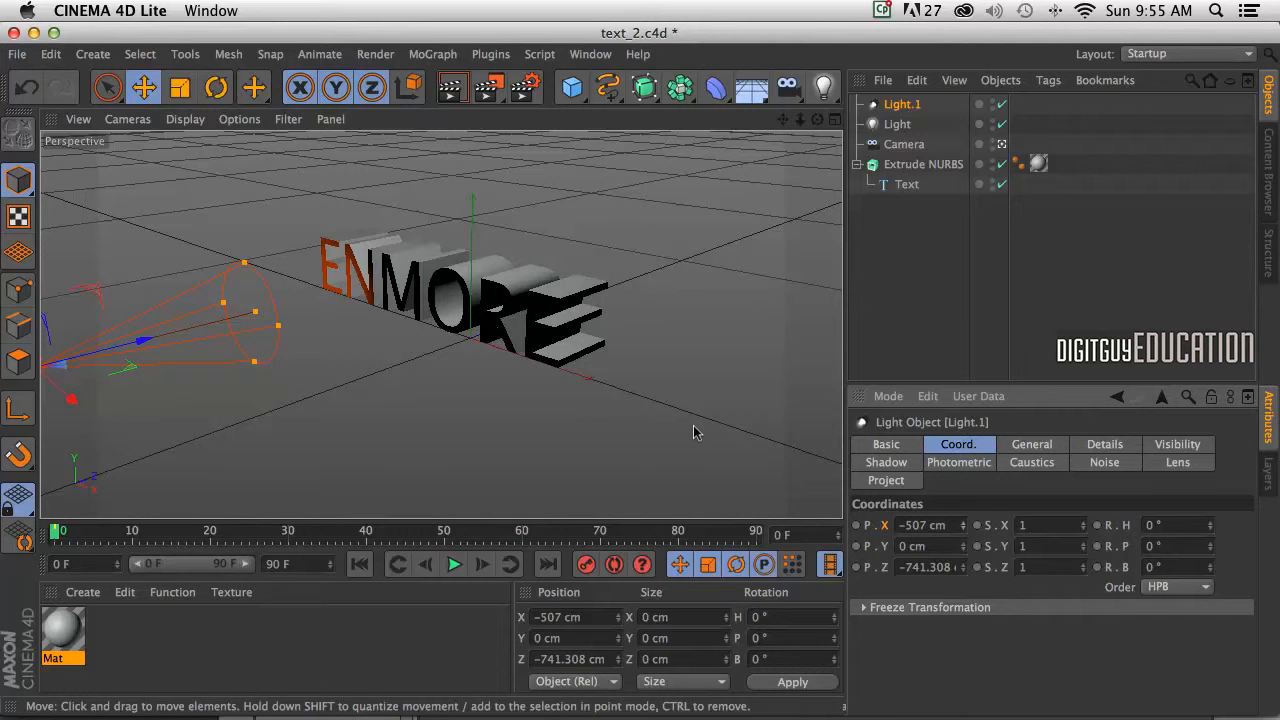
click(586, 565)
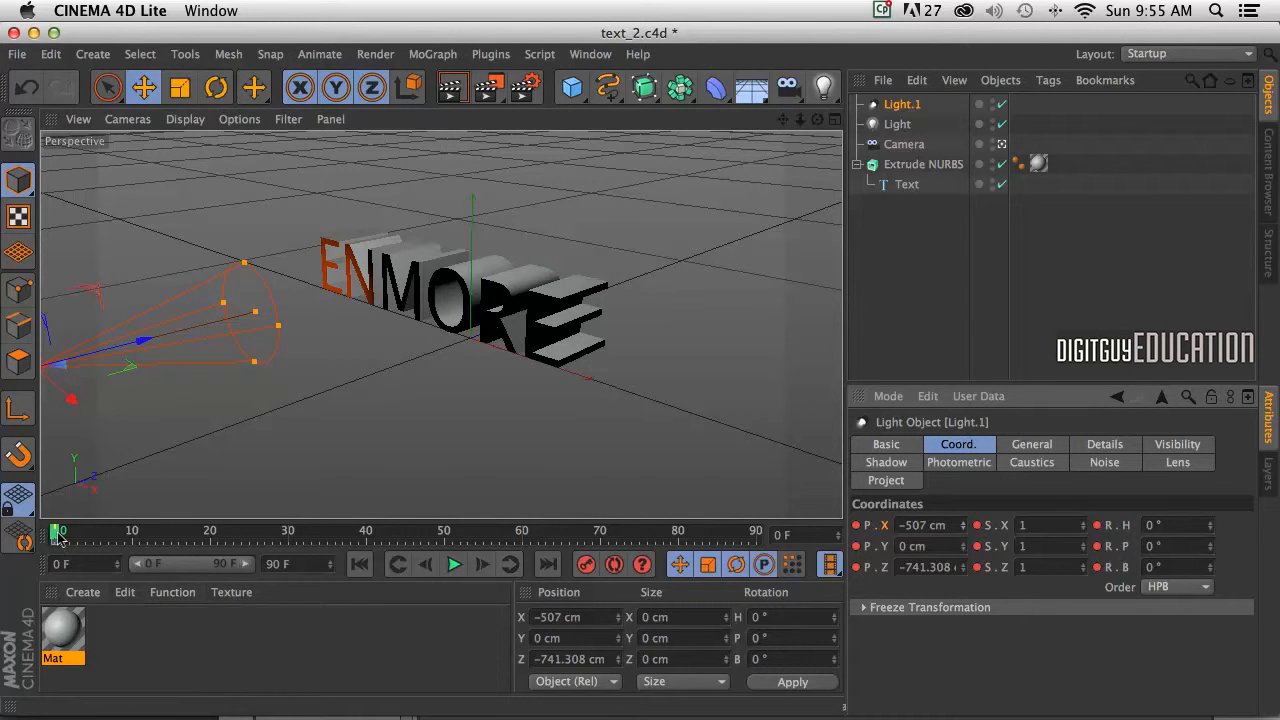
Keyframe the spot light at X 160 cm on frame 30 and play the animation from the start.
drag(55, 531, 287, 530)
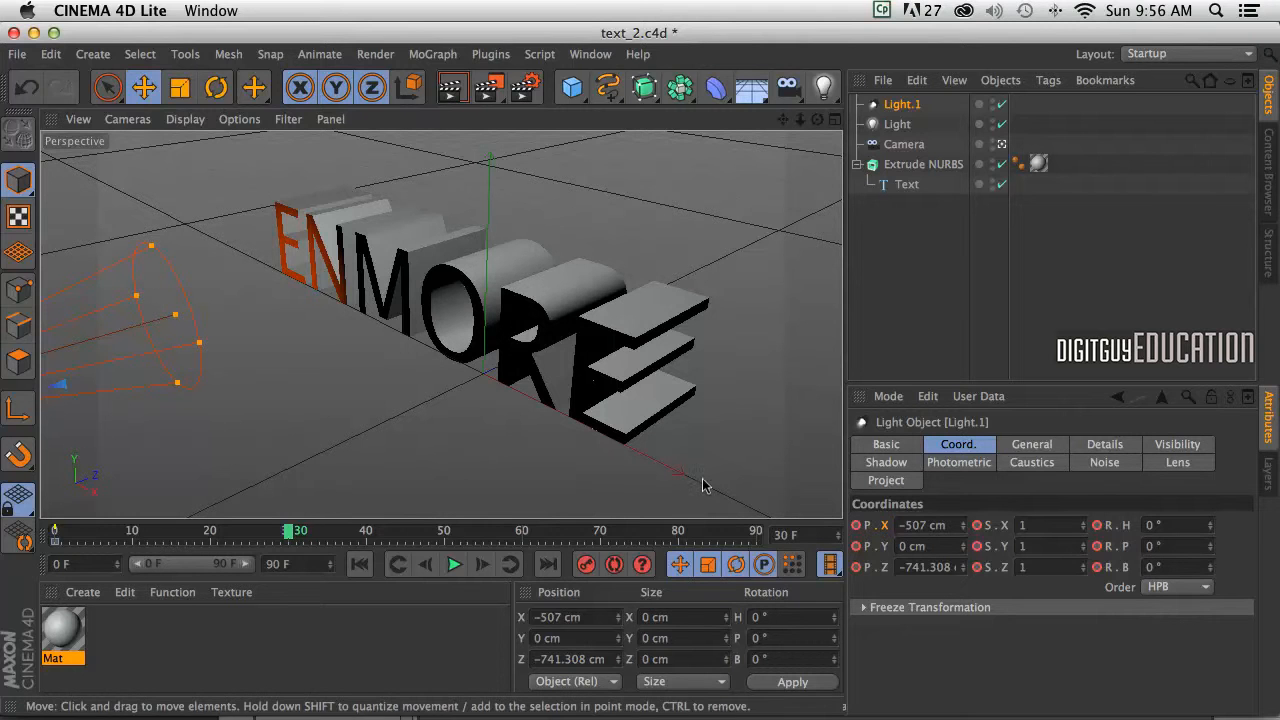
click(959, 523)
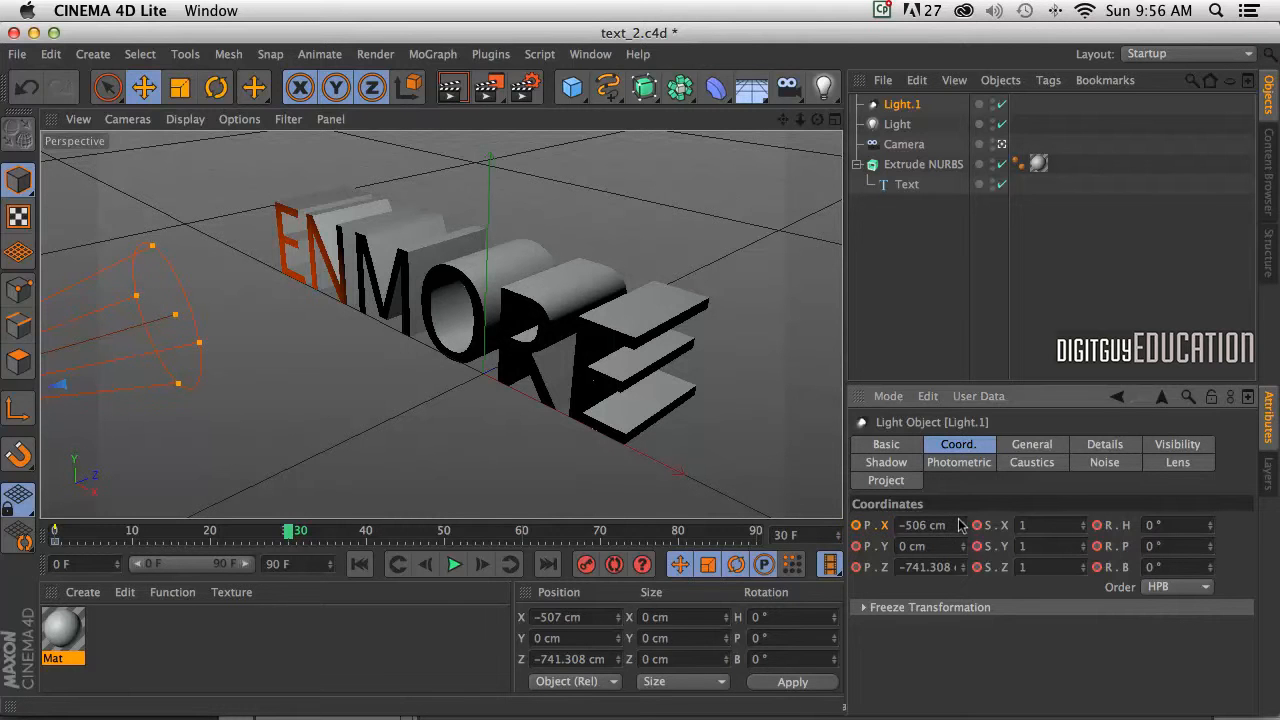
mouse_move(959, 525)
mouse_down()
mouse_move(966, 540)
mouse_move(959, 525)
mouse_up()
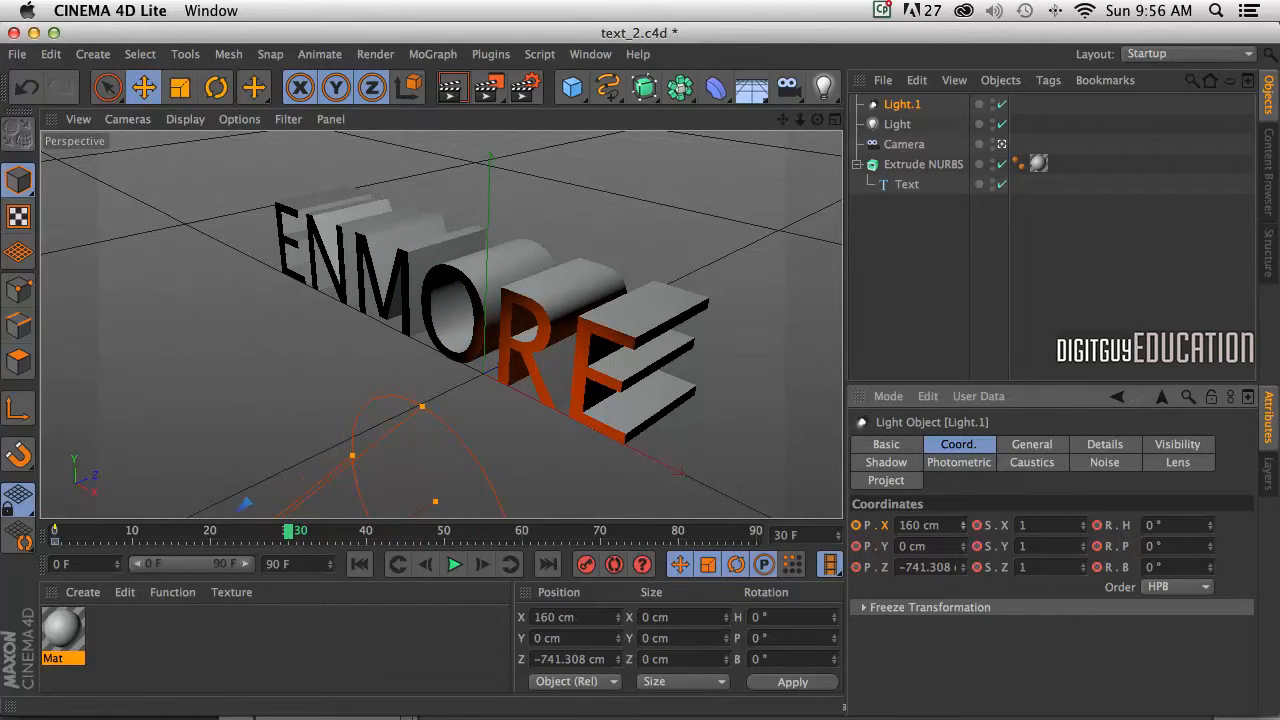
click(585, 565)
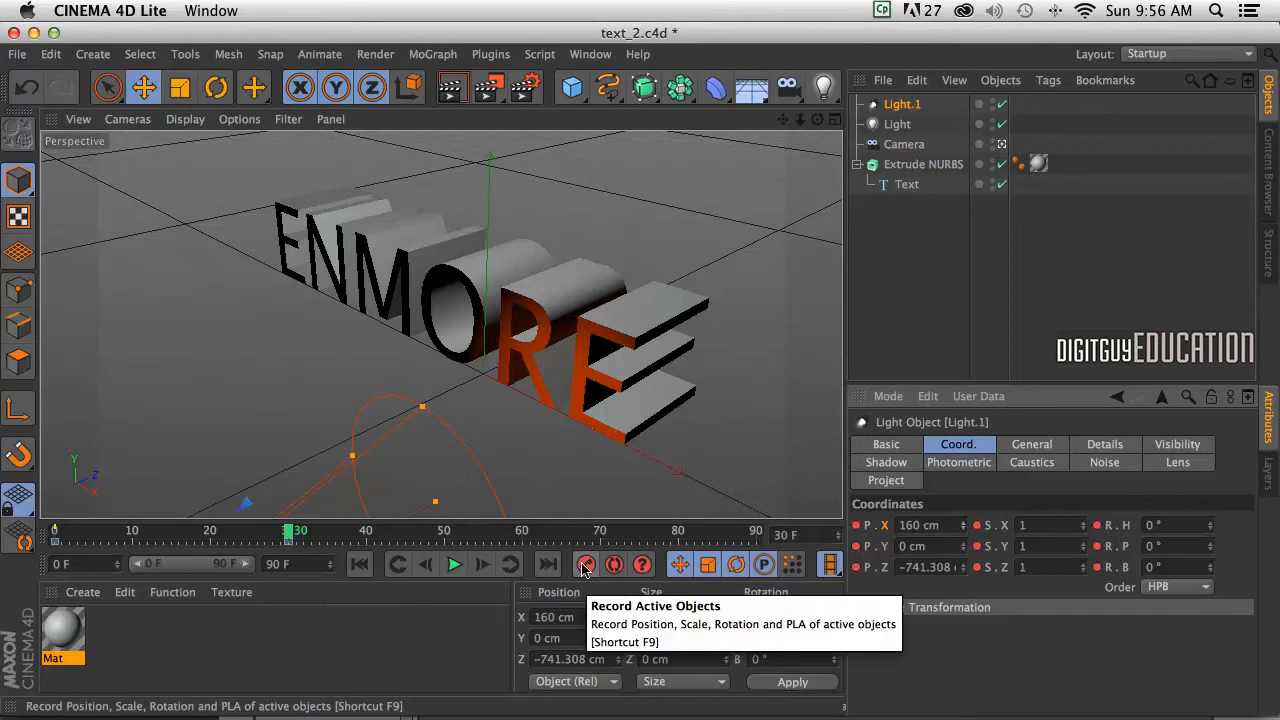
click(359, 564)
click(453, 564)
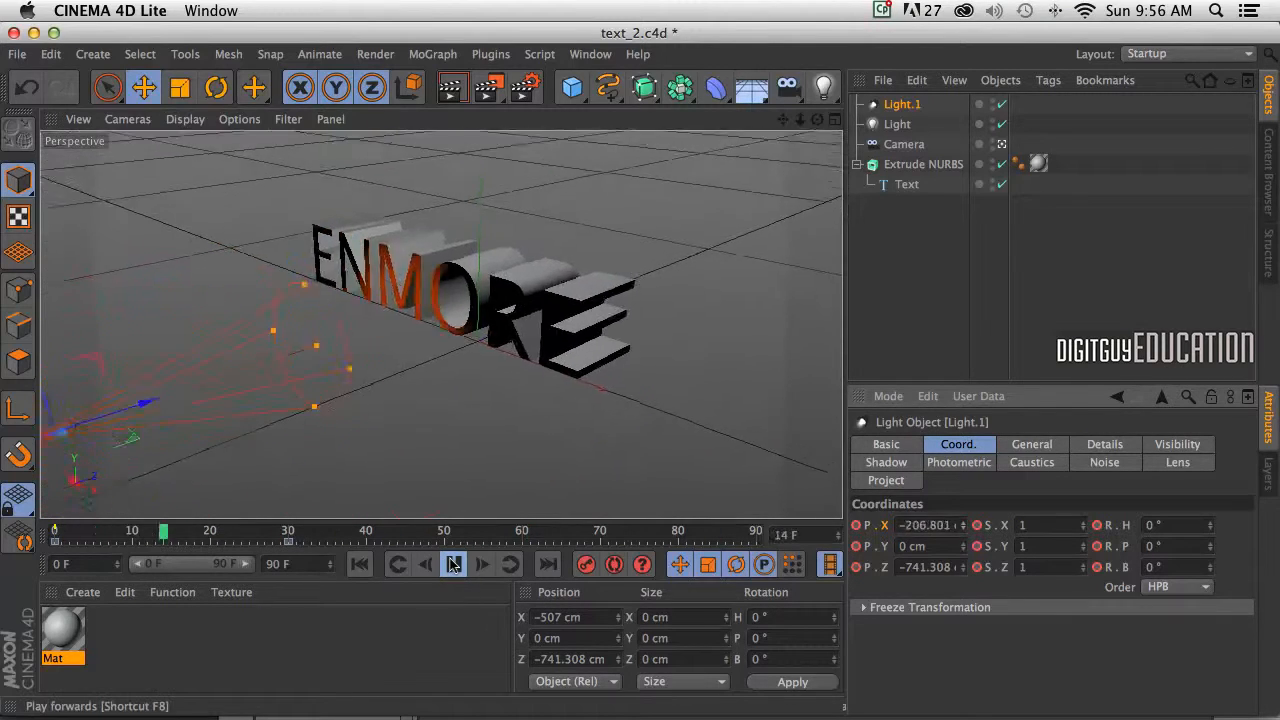
Stop playback and record a keyframe for the spot light at X -455 cm on frame 60.
click(453, 564)
mouse_move(389, 531)
mouse_down()
mouse_move(287, 533)
mouse_move(520, 533)
mouse_up()
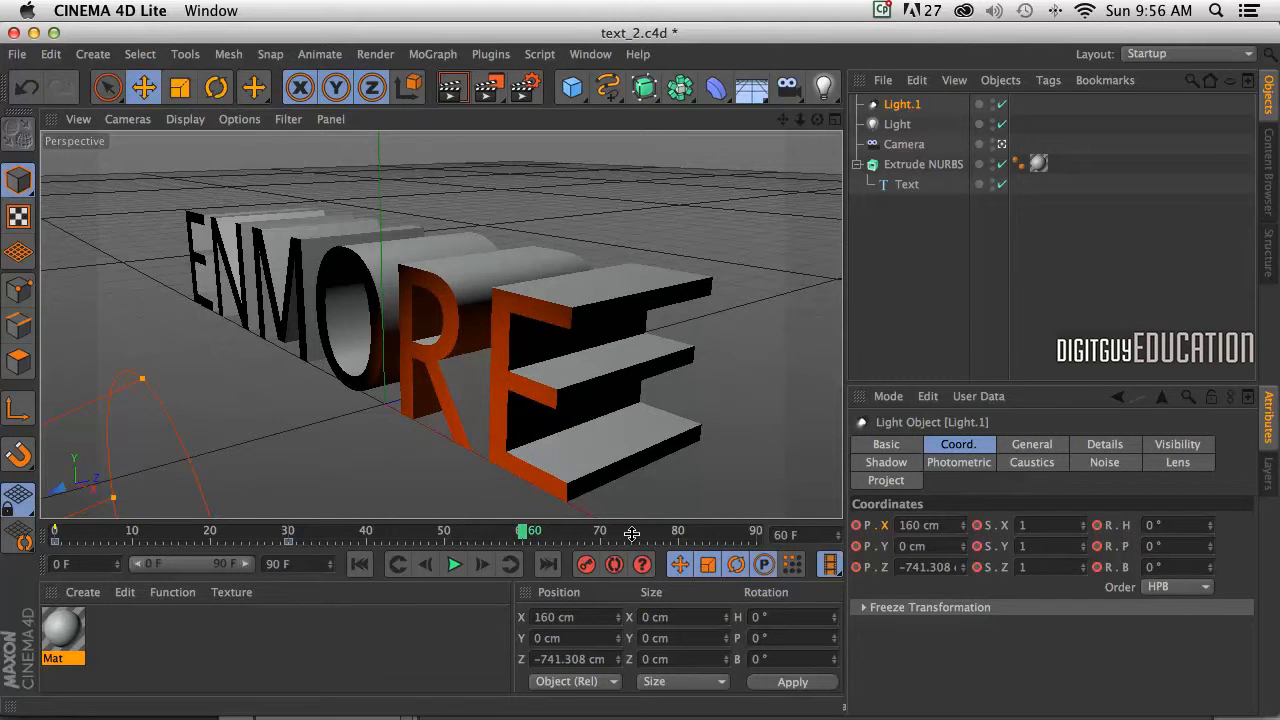
drag(958, 524, 959, 525)
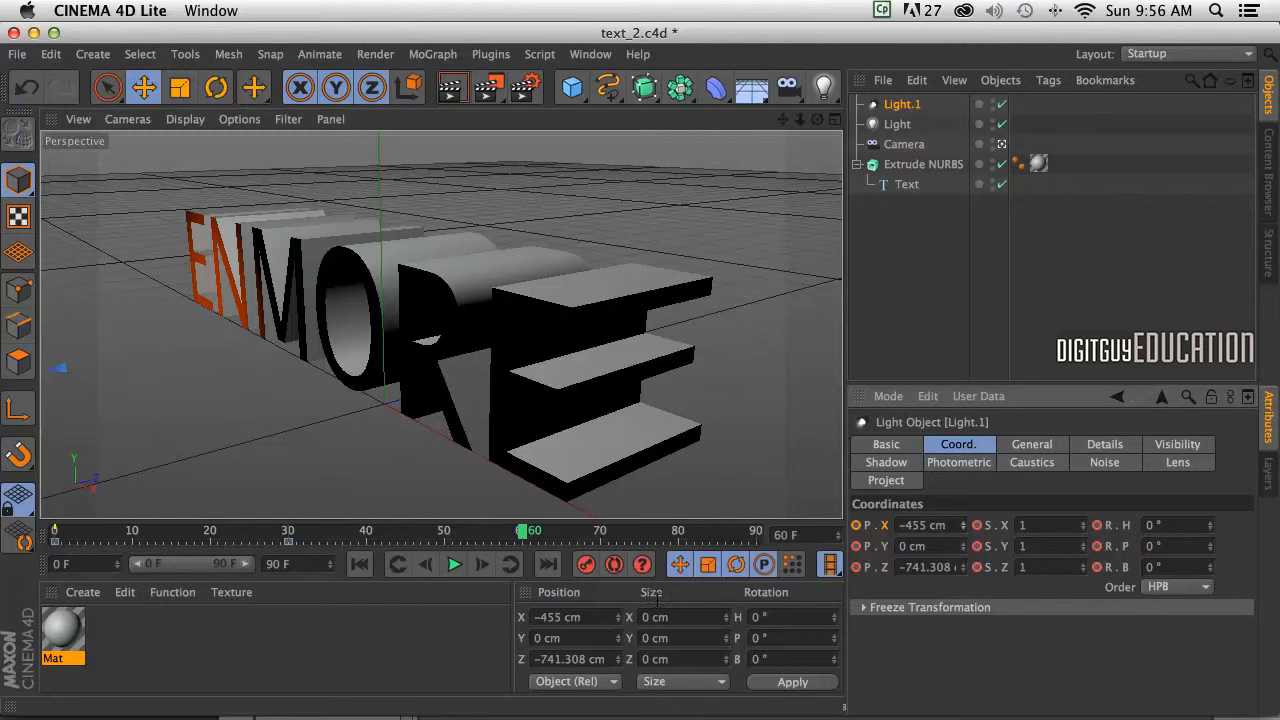
click(585, 565)
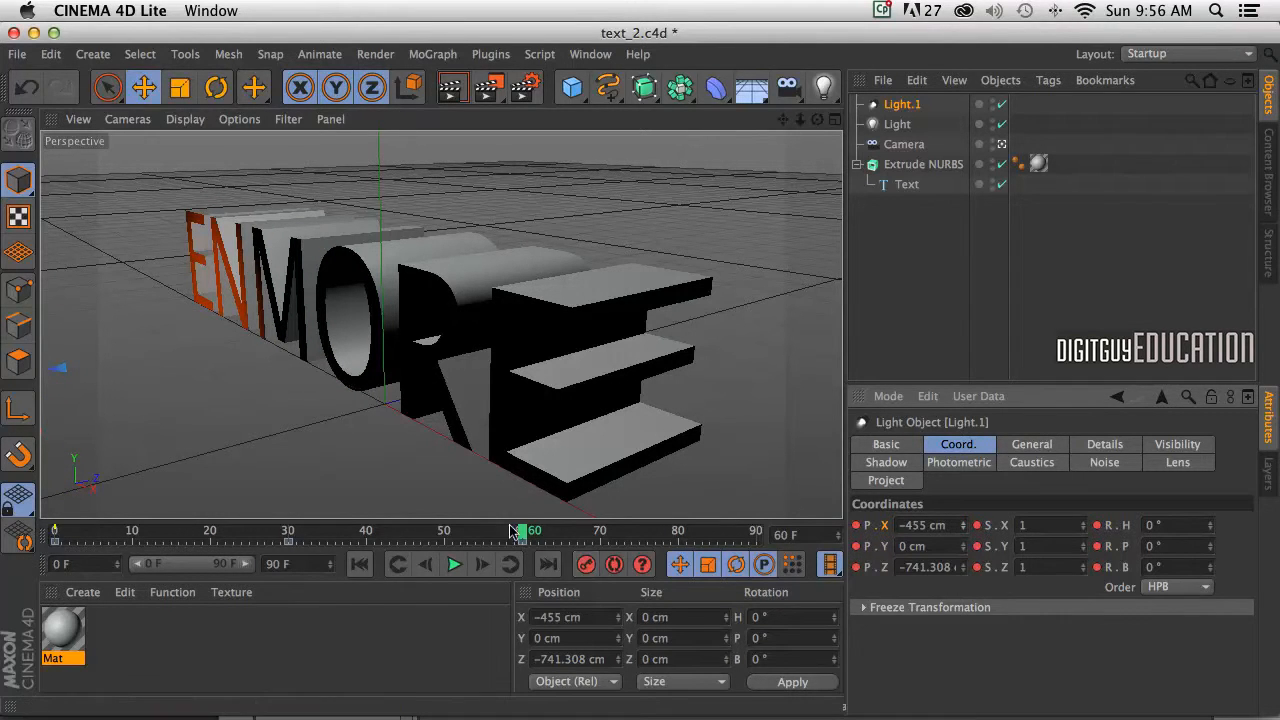
Try to widen the spot light's beam at frame 76 by setting its X scale to 8.94.
drag(522, 531, 648, 534)
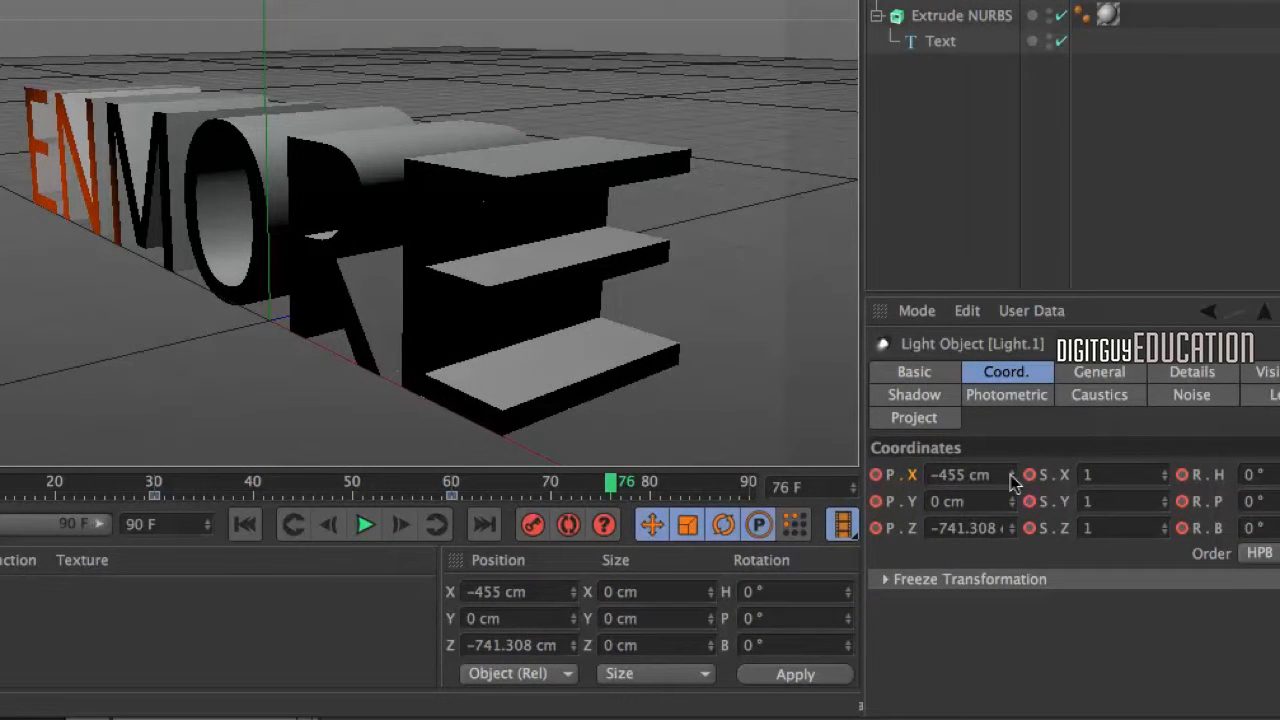
drag(1159, 474, 1158, 478)
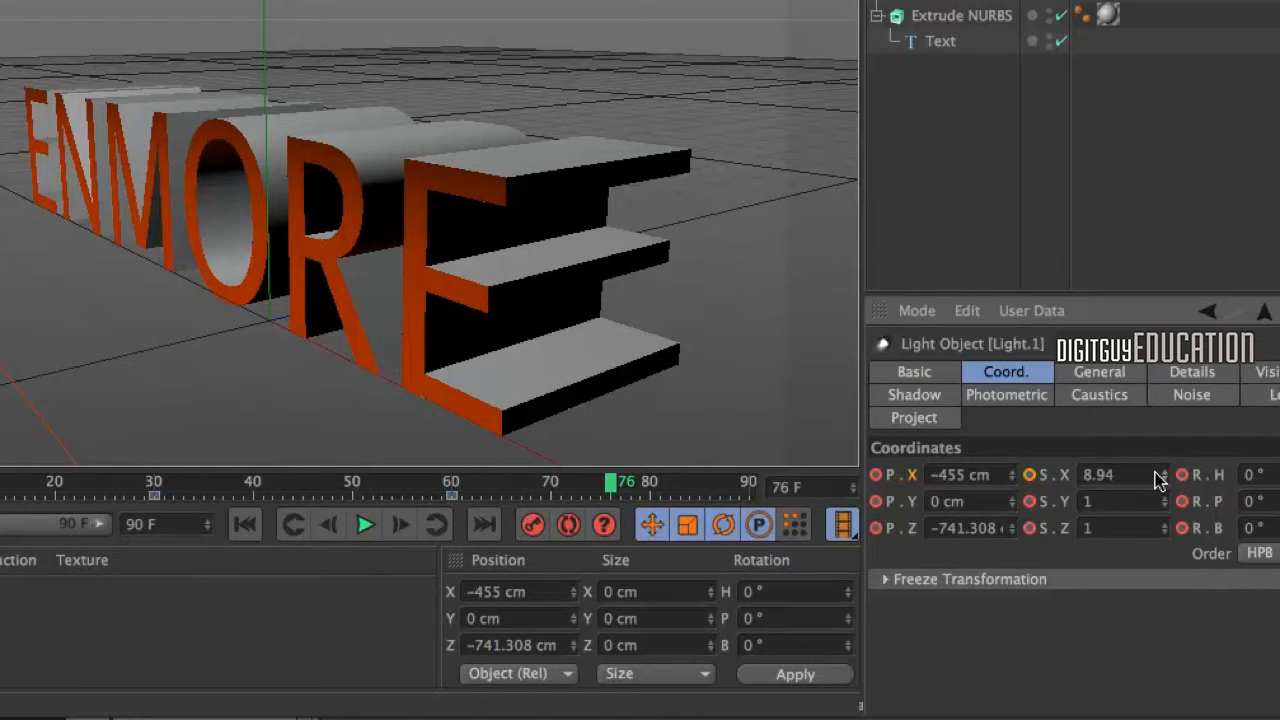
click(415, 703)
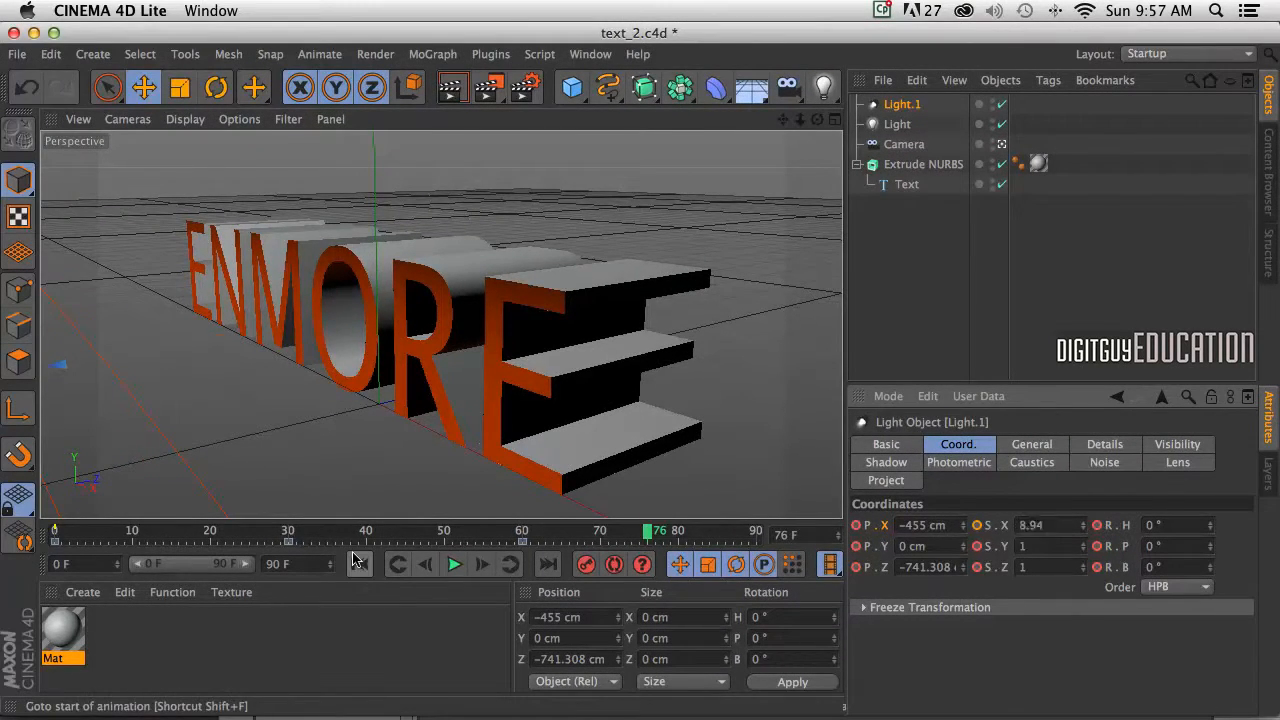
Play the animation from the start to check the spot light's movement and stop it past frame 60.
click(359, 564)
click(452, 564)
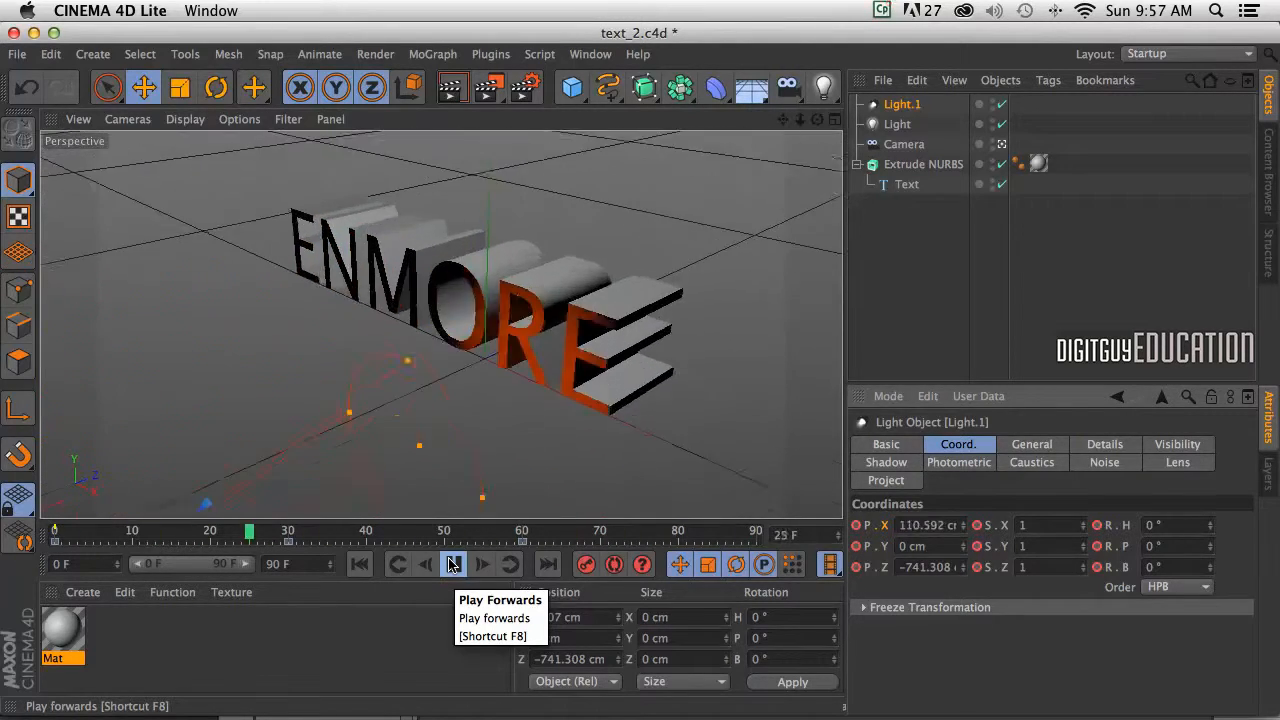
key(space)
click(453, 565)
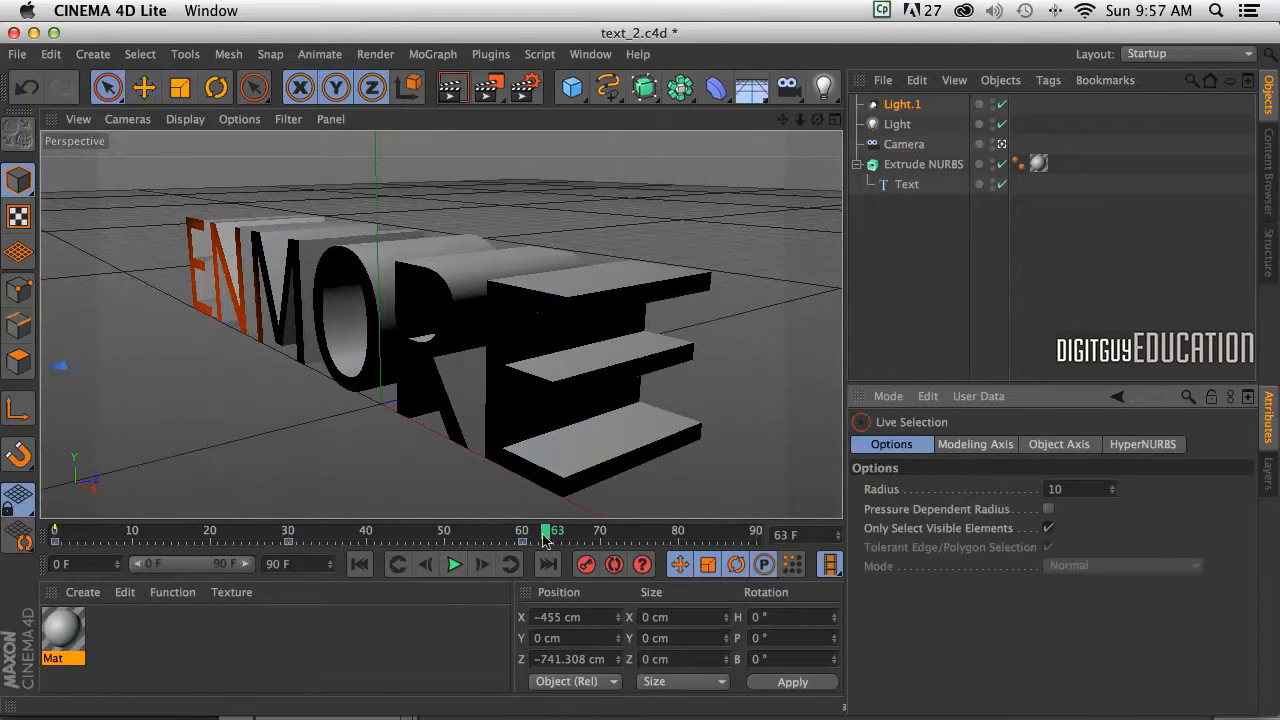
Set the spot light's X scale to 8.08 at frame 80 and record a keyframe for it.
drag(541, 532, 675, 525)
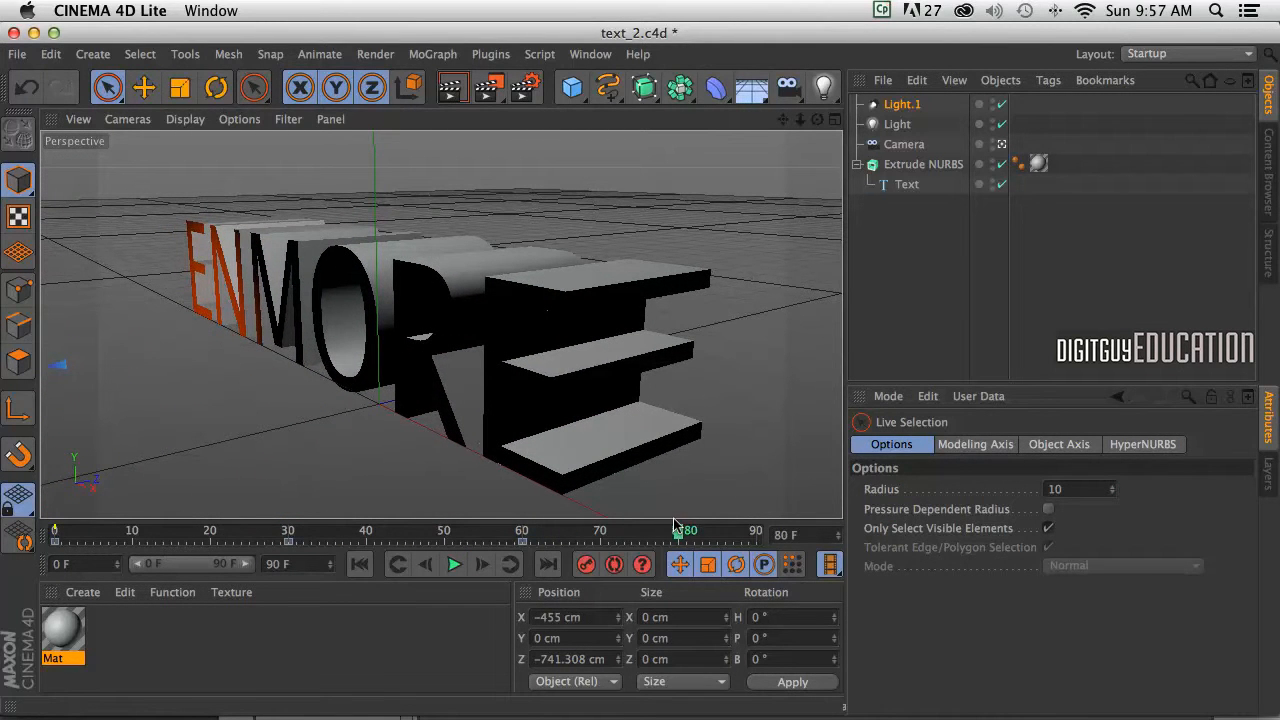
click(900, 104)
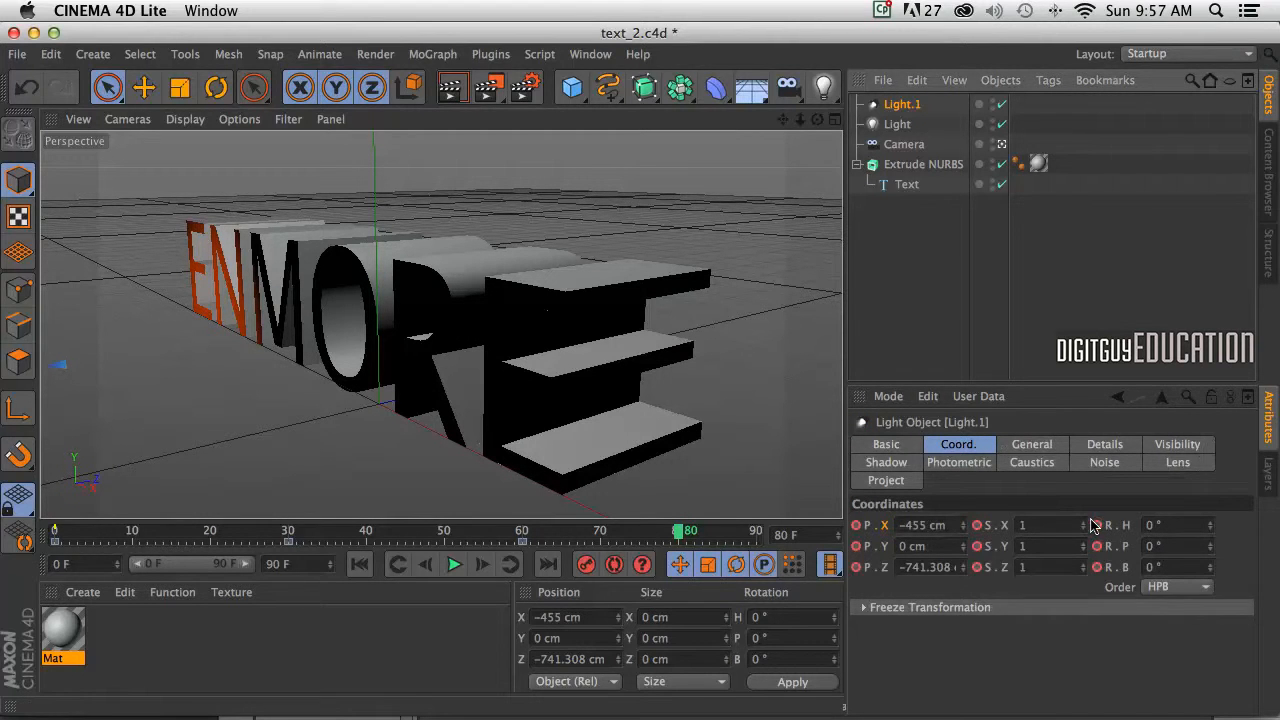
drag(1080, 528, 1080, 528)
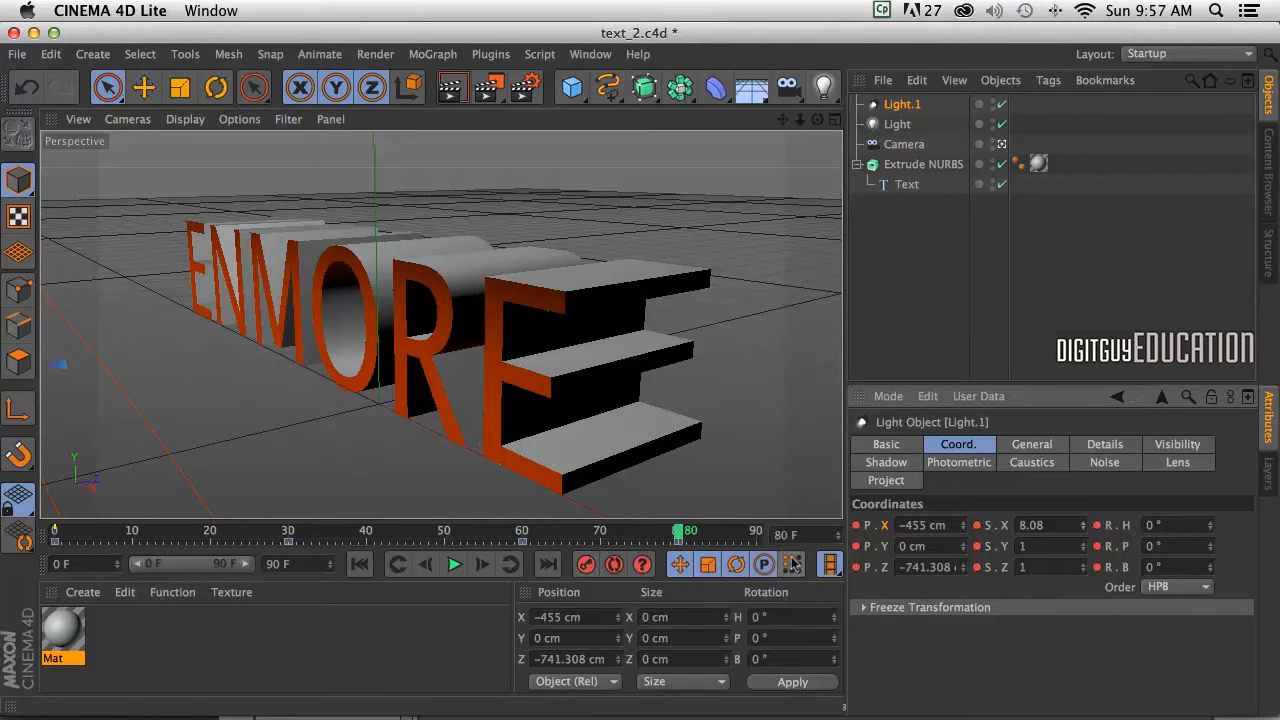
Review the animation from frame 0, stop playback and save the text_2.c4d project.
drag(676, 531, 55, 531)
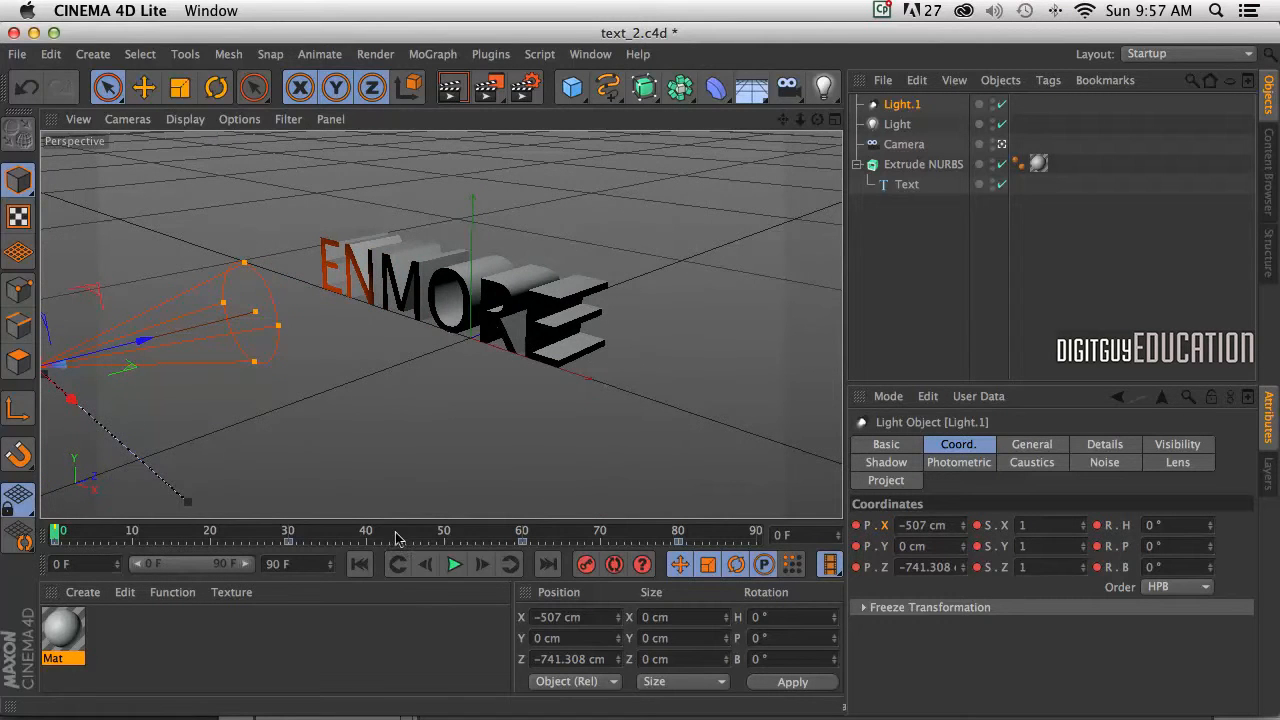
click(453, 564)
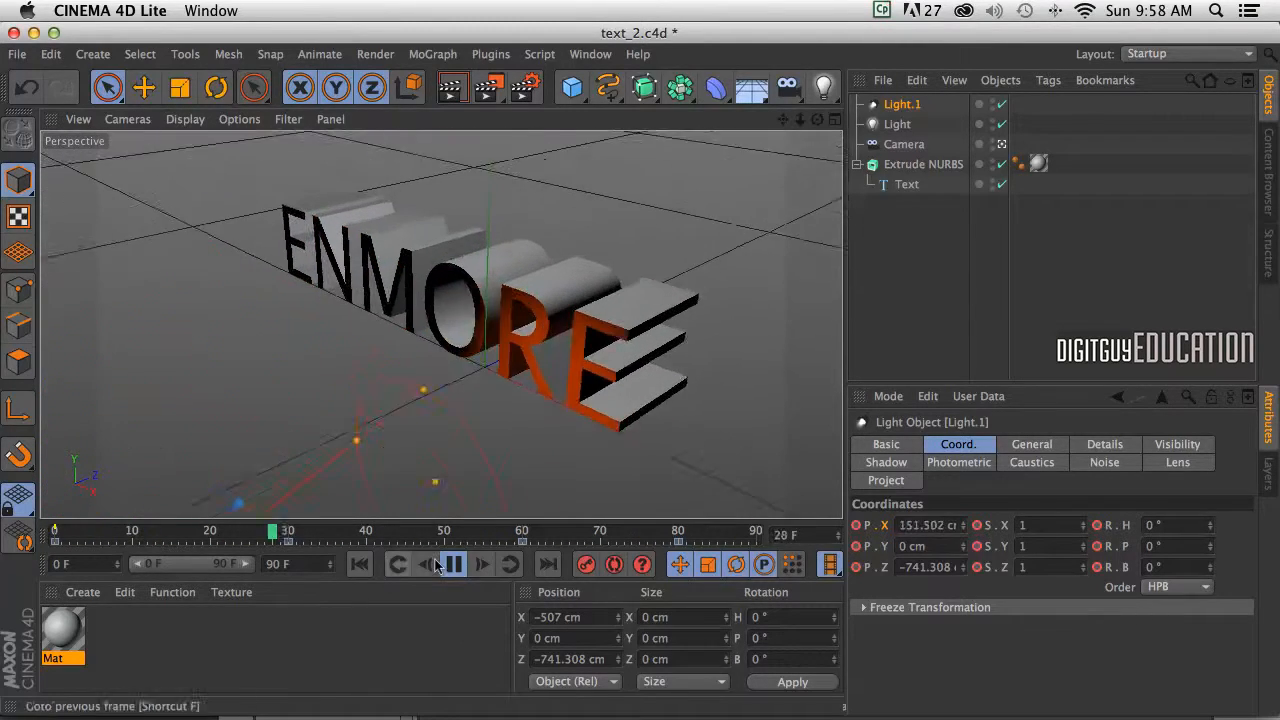
click(452, 564)
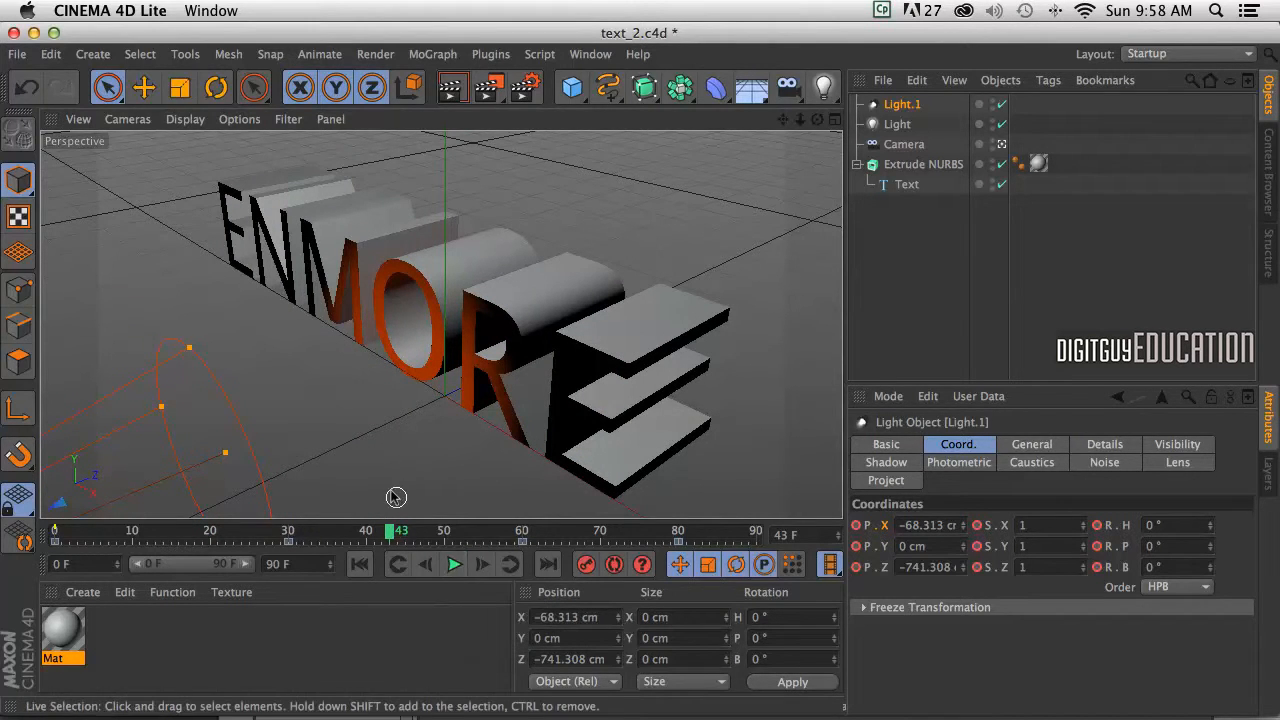
key(super+s)
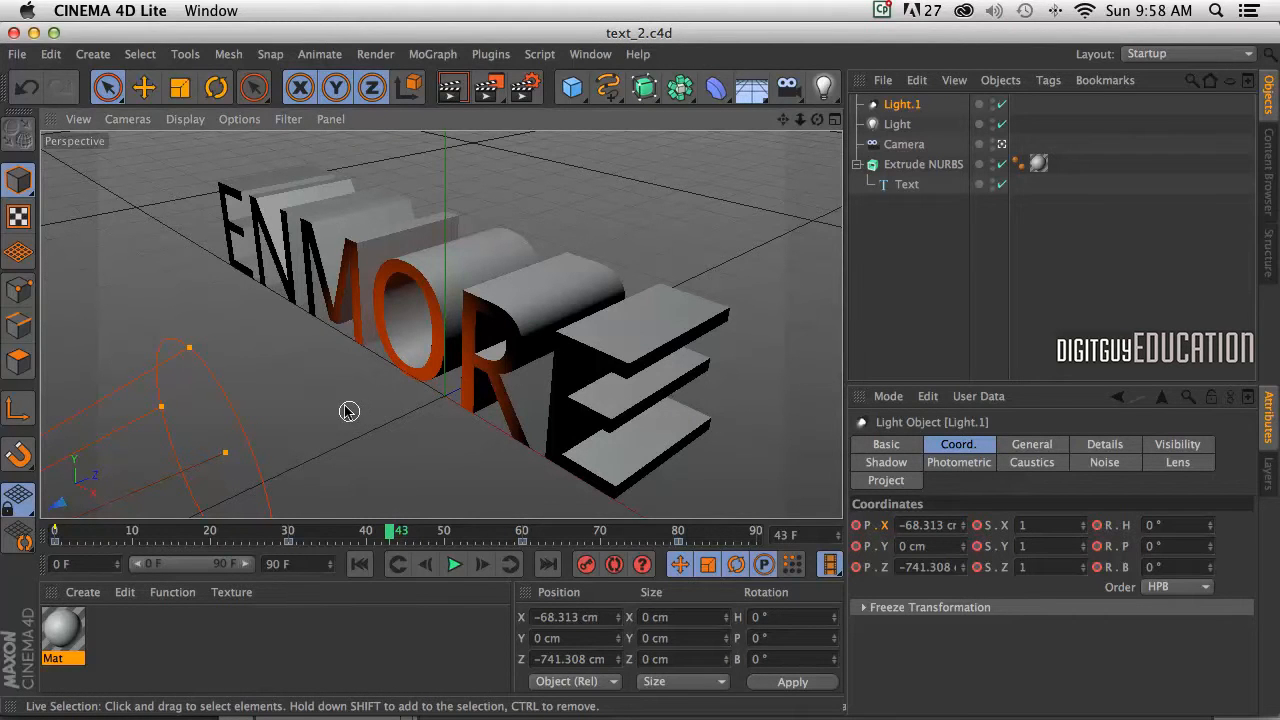
Switch to After Effects and run a RAM preview of Comp 1 from its first frame, stopping near the end.
key(super+Tab)
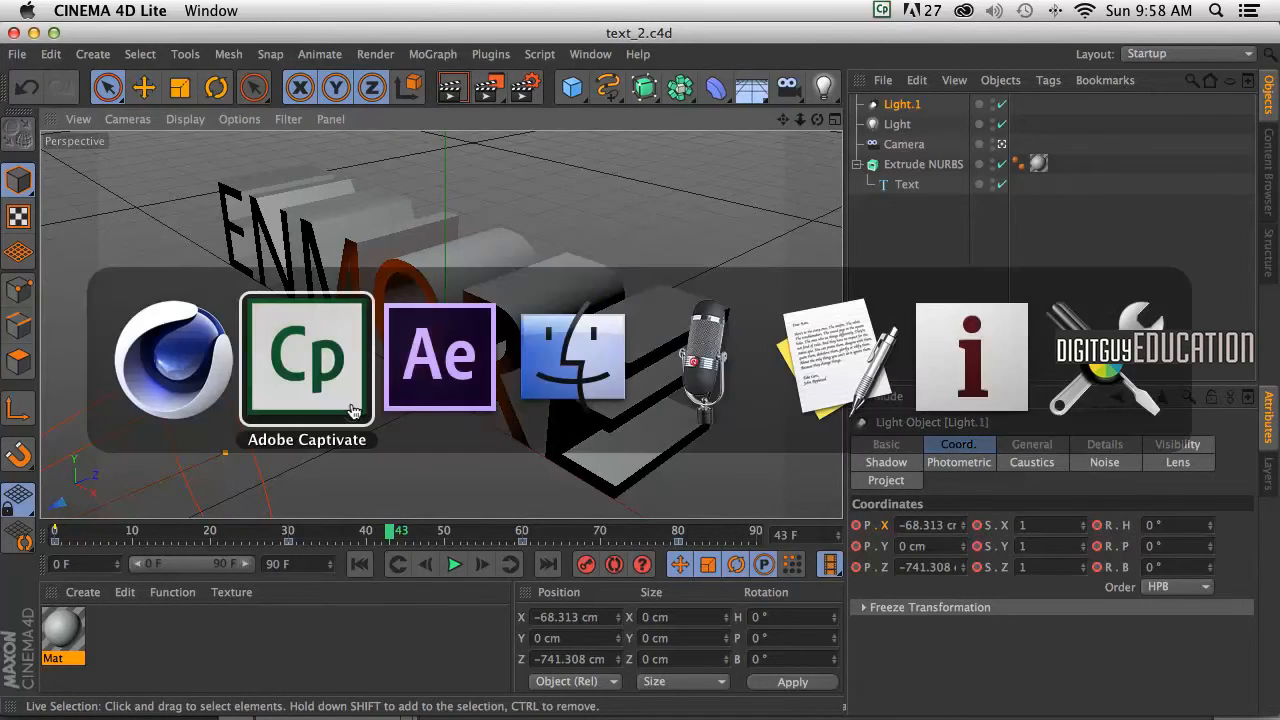
key(super+Tab)
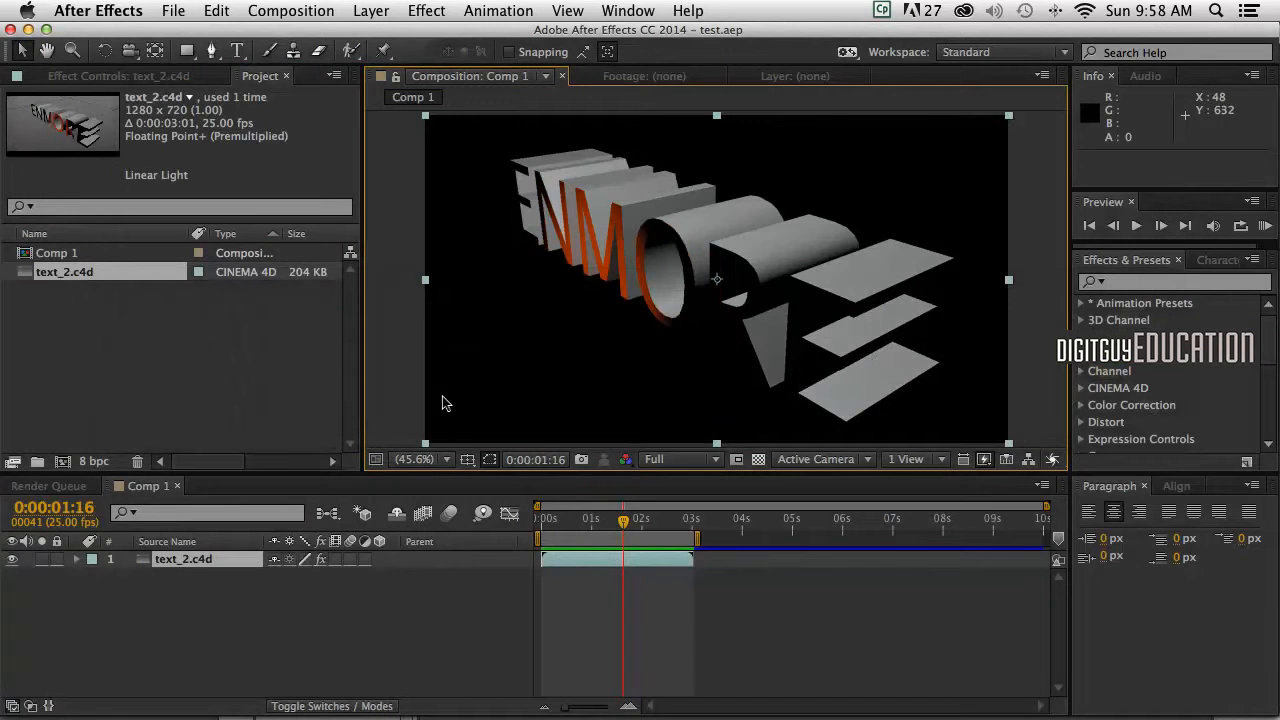
drag(603, 528, 541, 520)
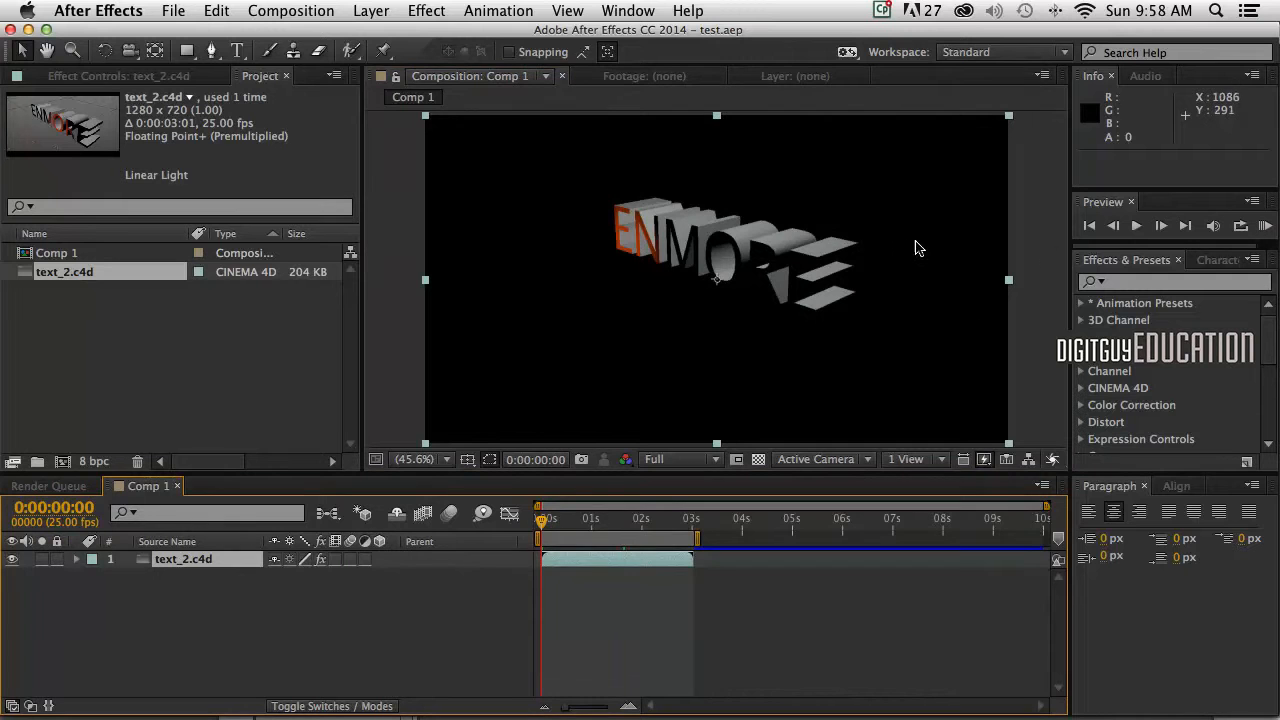
click(1265, 225)
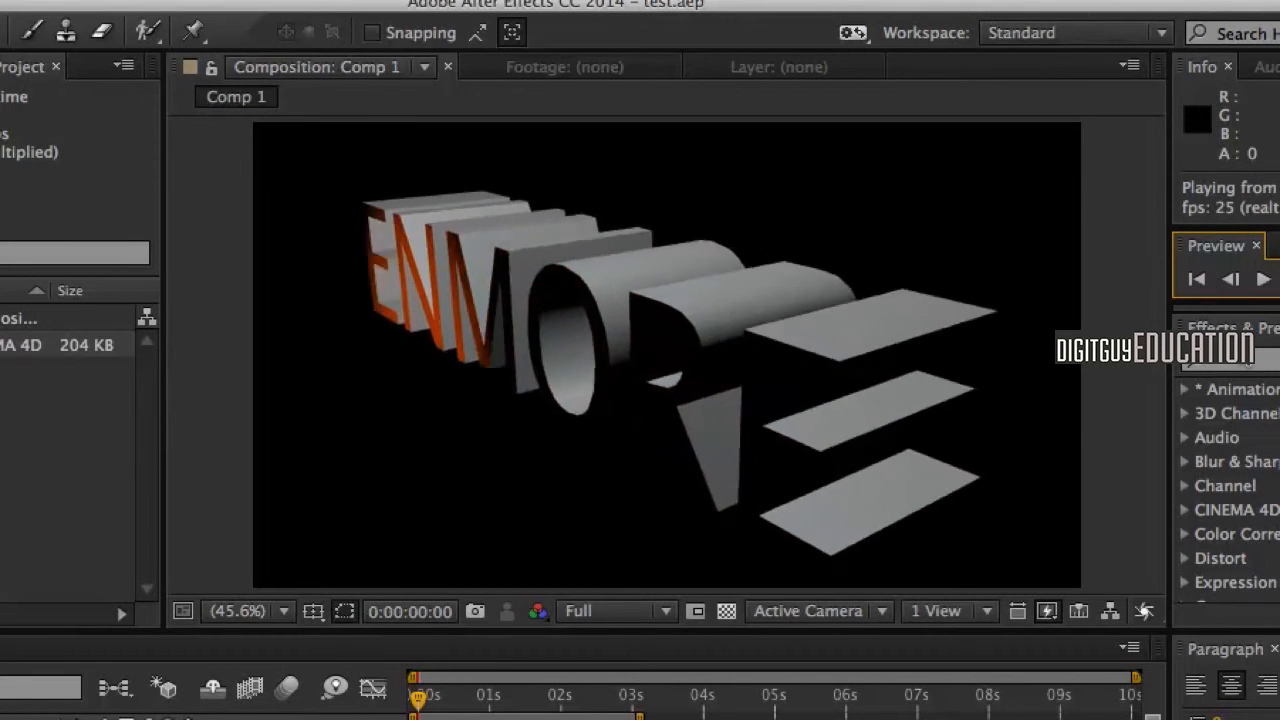
key(space)
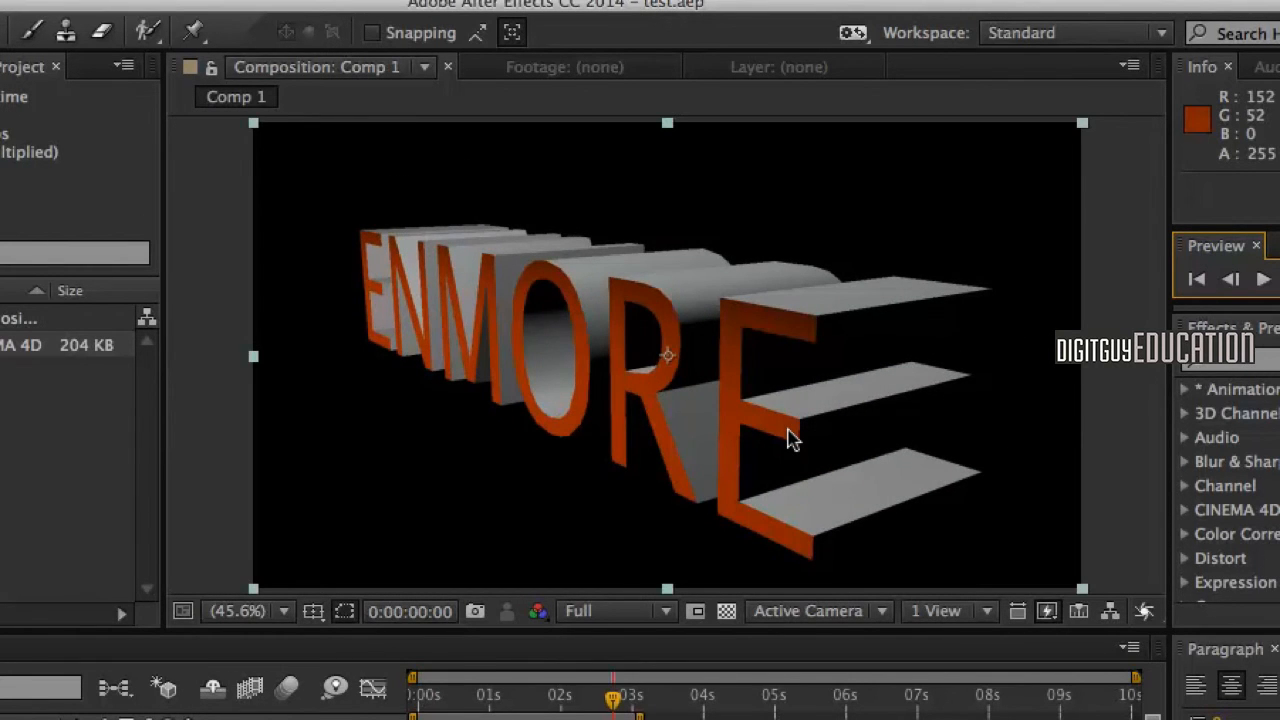